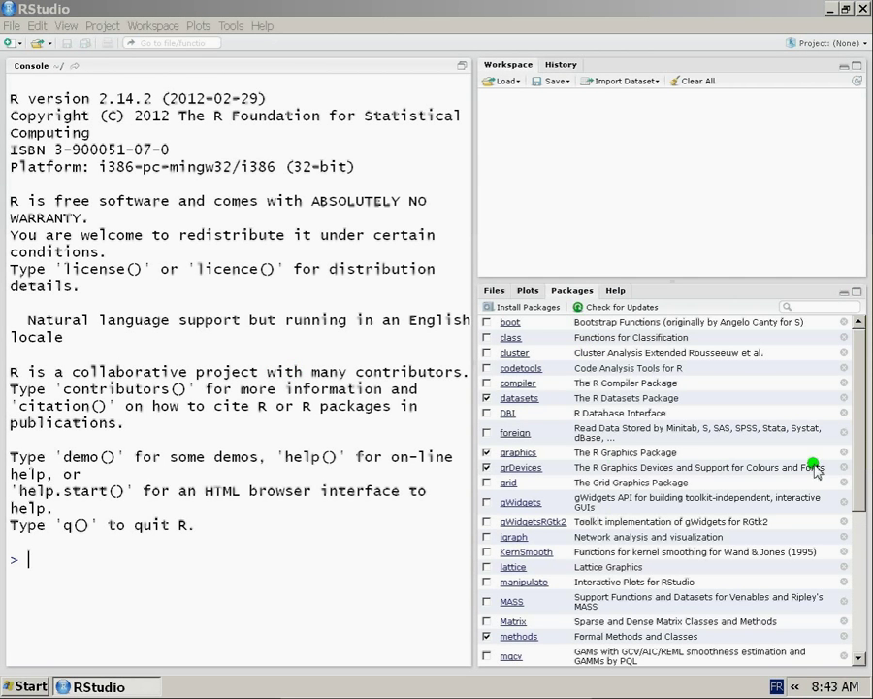
Load the RQDA package in RStudio and switch to the RQDA window.
{"action": "left_click_drag", "start_coordinate": [856, 432], "coordinate": [851, 600]}
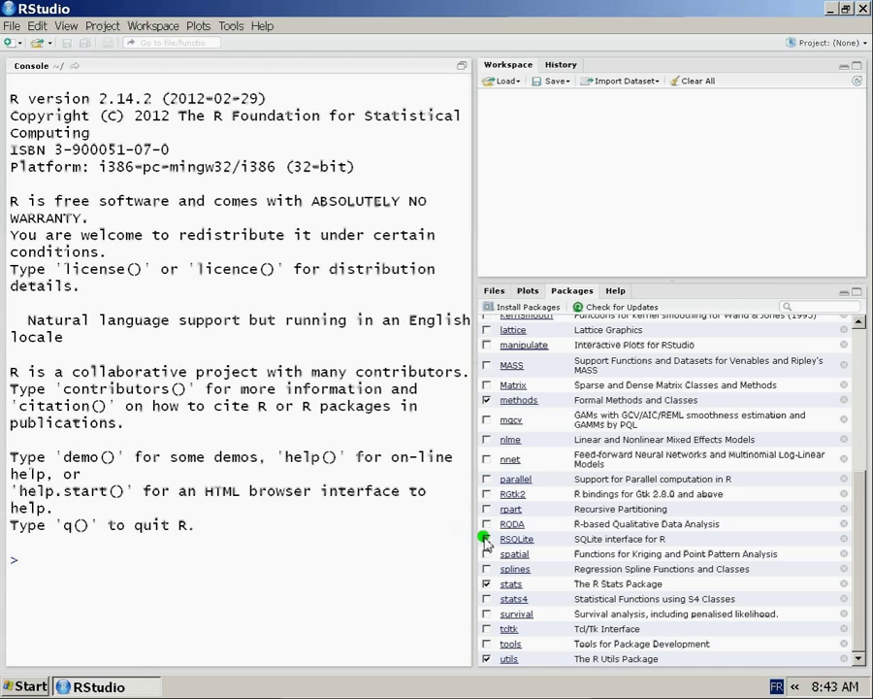
{"action": "left_click", "coordinate": [487, 523]}
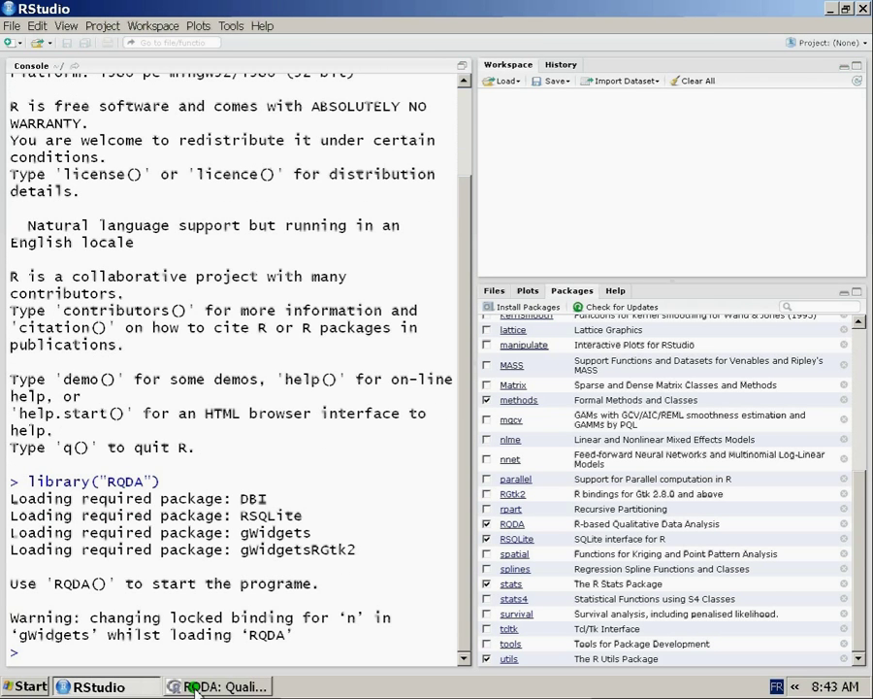
{"action": "left_click", "coordinate": [195, 689]}
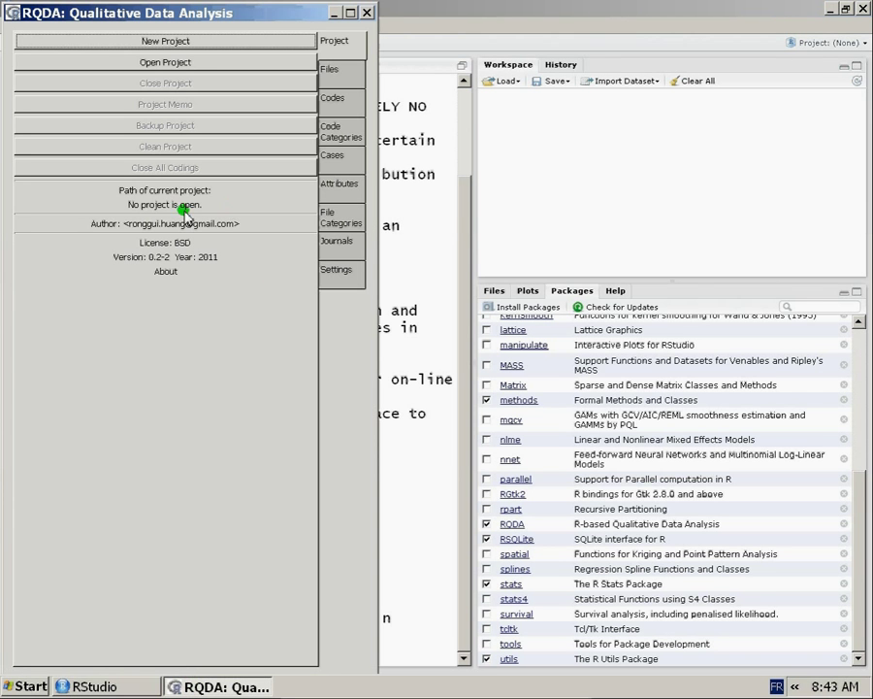
Open the project ResauxSociaux.rqda from My Documents and show its list of files.
{"action": "left_click", "coordinate": [194, 61]}
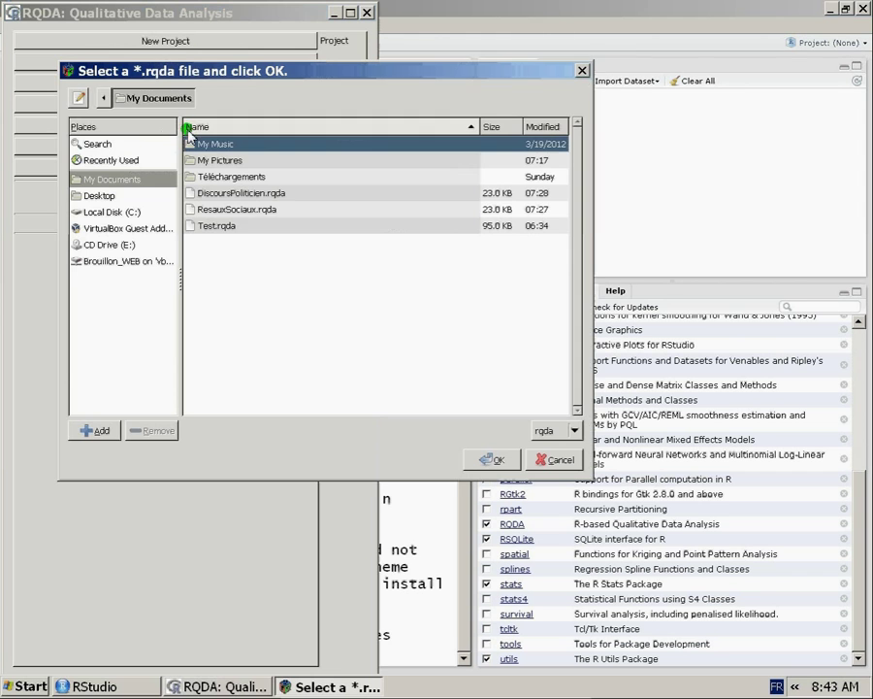
{"action": "double_click", "coordinate": [249, 211]}
{"action": "left_click", "coordinate": [338, 70]}
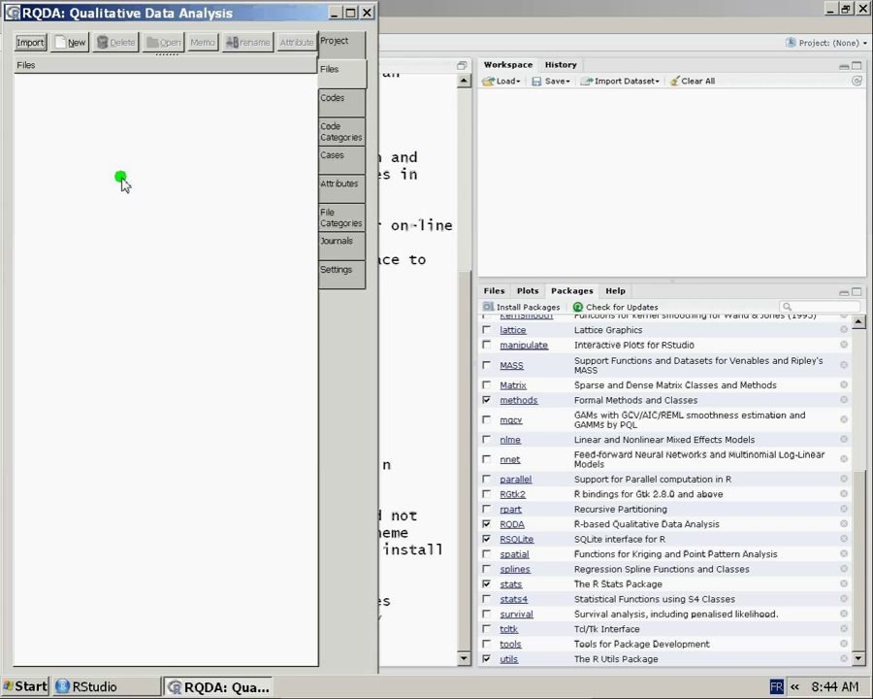
Show the desktop, move the Int1 text file away from Int2, and examine its full text in Notepad.
{"action": "key", "text": "super+d"}
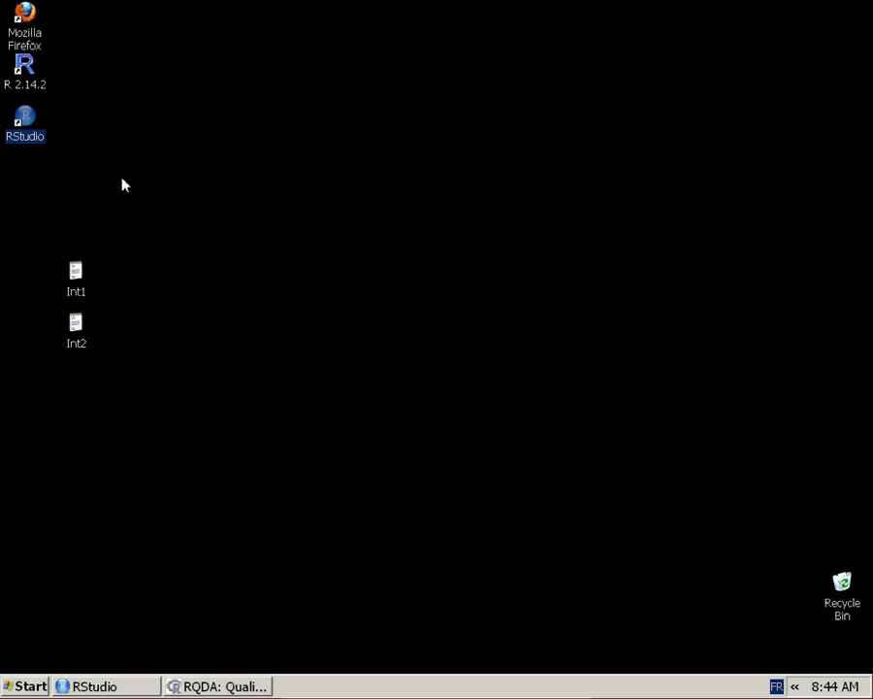
{"action": "left_click_drag", "start_coordinate": [82, 291], "coordinate": [336, 351]}
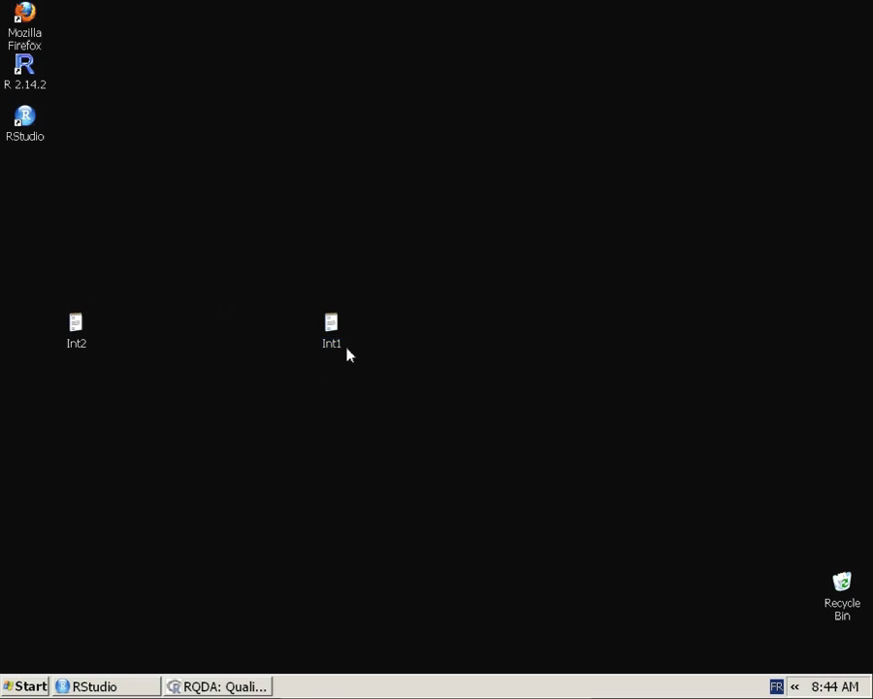
{"action": "double_click", "coordinate": [336, 331]}
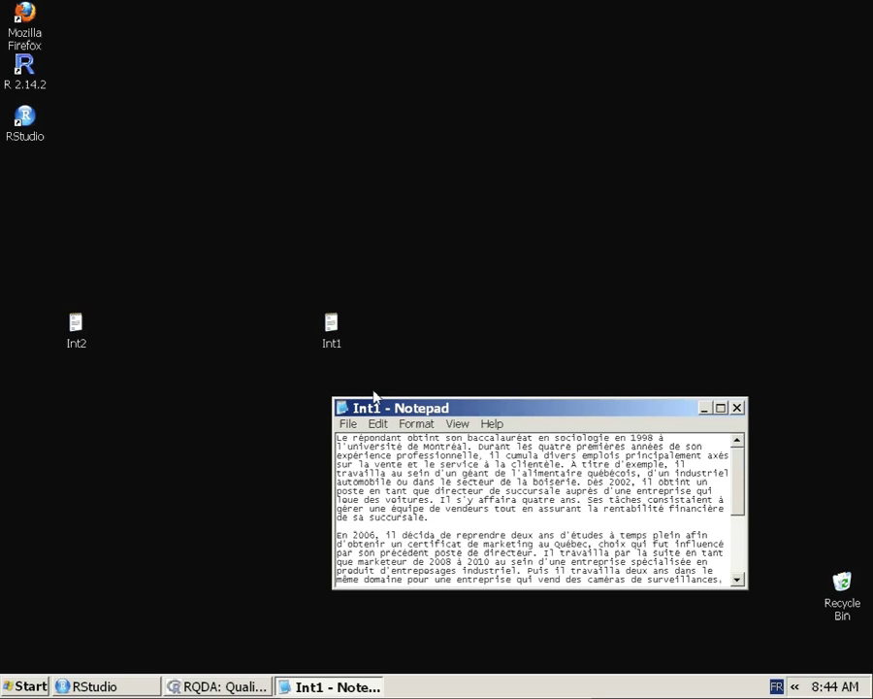
{"action": "left_click_drag", "start_coordinate": [379, 401], "coordinate": [398, 158]}
{"action": "left_click", "coordinate": [411, 295]}
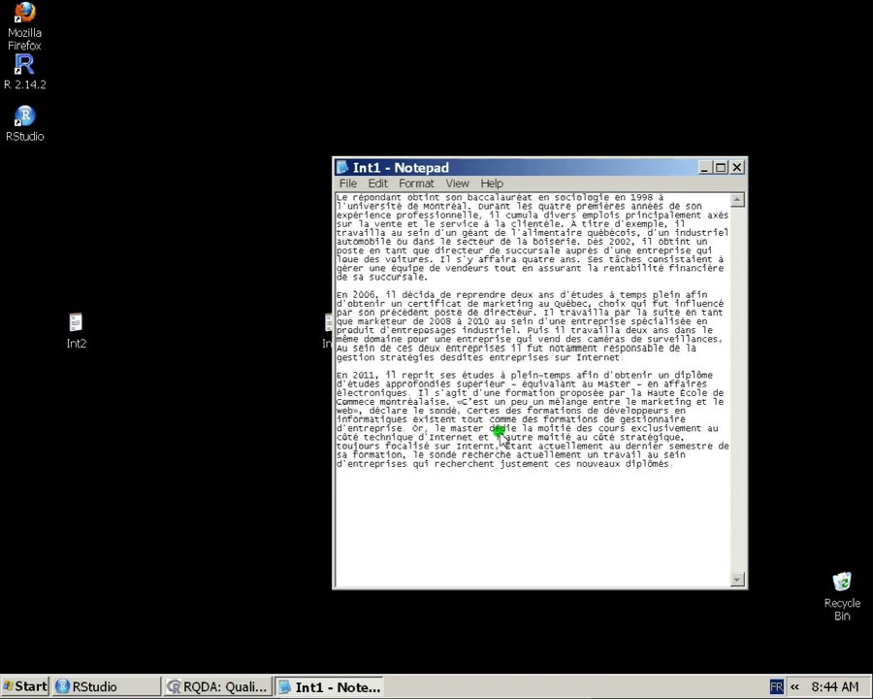
{"action": "left_click_drag", "start_coordinate": [669, 464], "coordinate": [311, 193]}
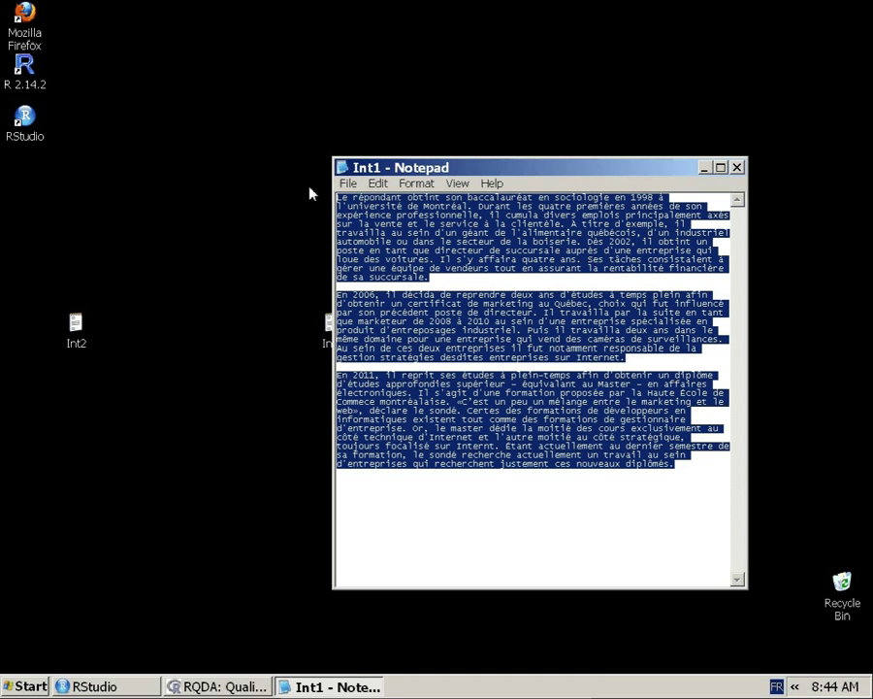
{"action": "left_click", "coordinate": [738, 167]}
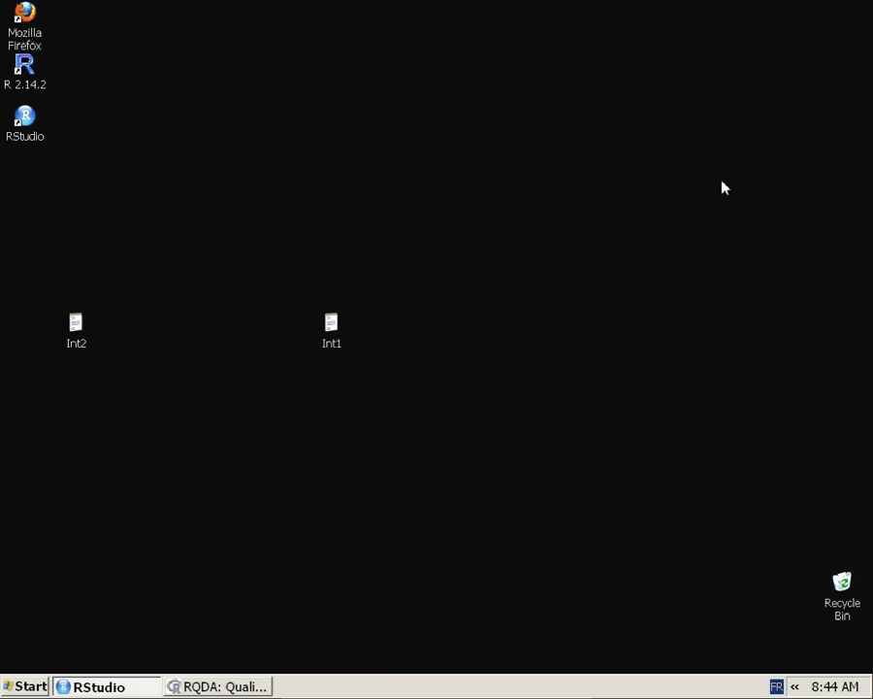
{"action": "left_click", "coordinate": [328, 348]}
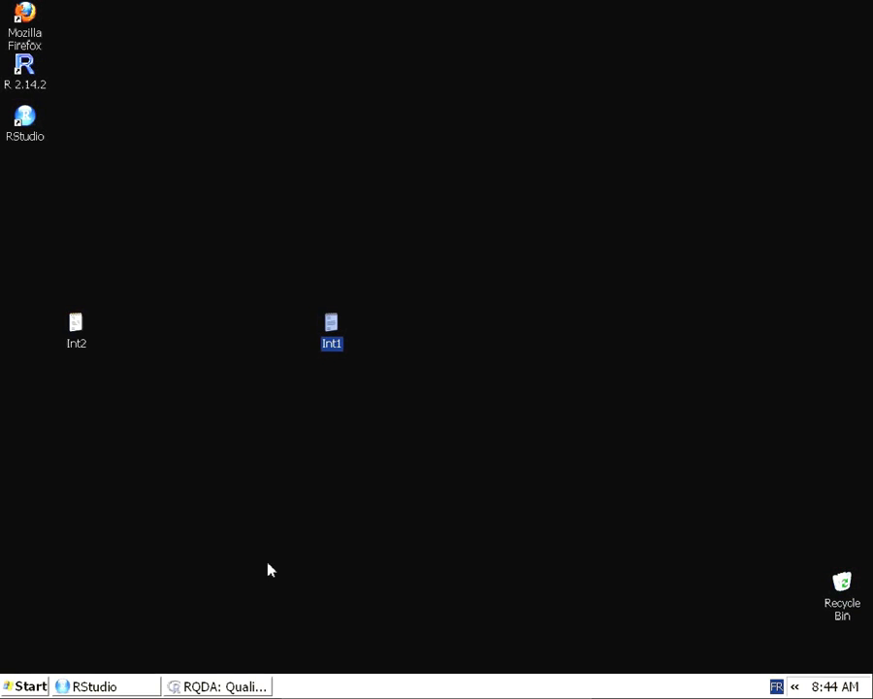
Switch back to RQDA, check the path of the current project, and return to its file list.
{"action": "left_click", "coordinate": [260, 687]}
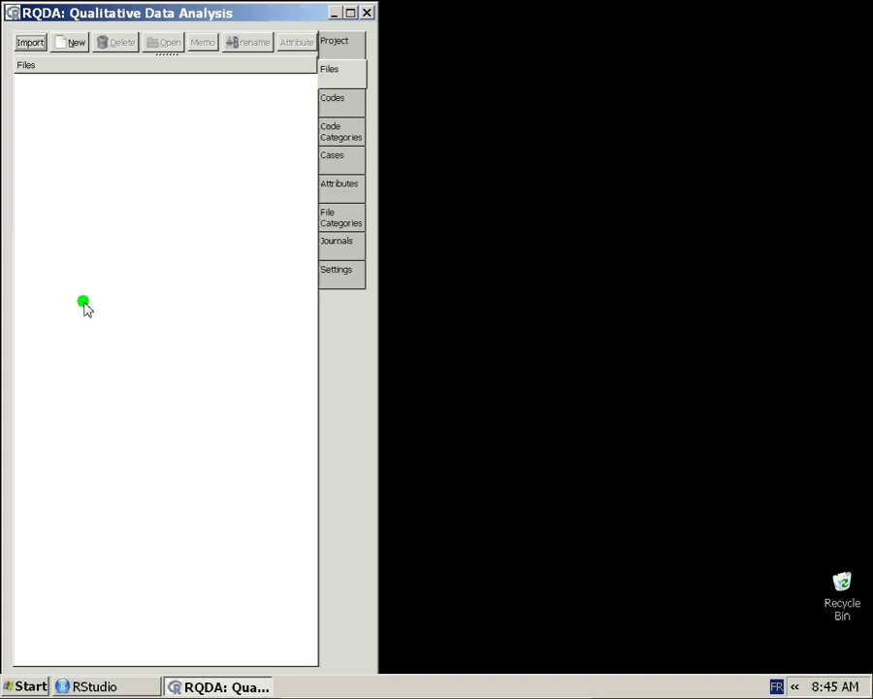
{"action": "left_click", "coordinate": [333, 48]}
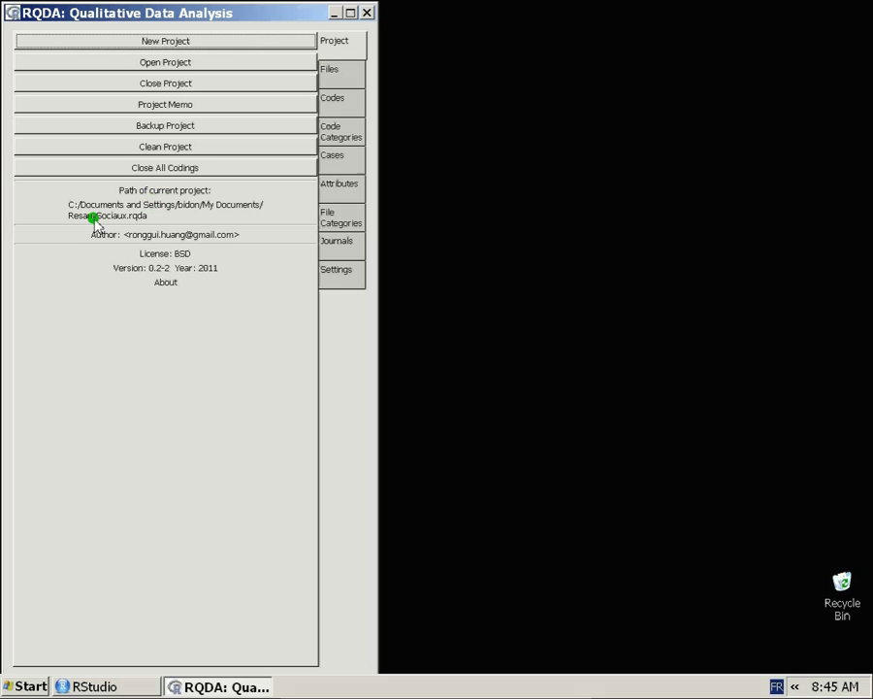
{"action": "left_click", "coordinate": [339, 77]}
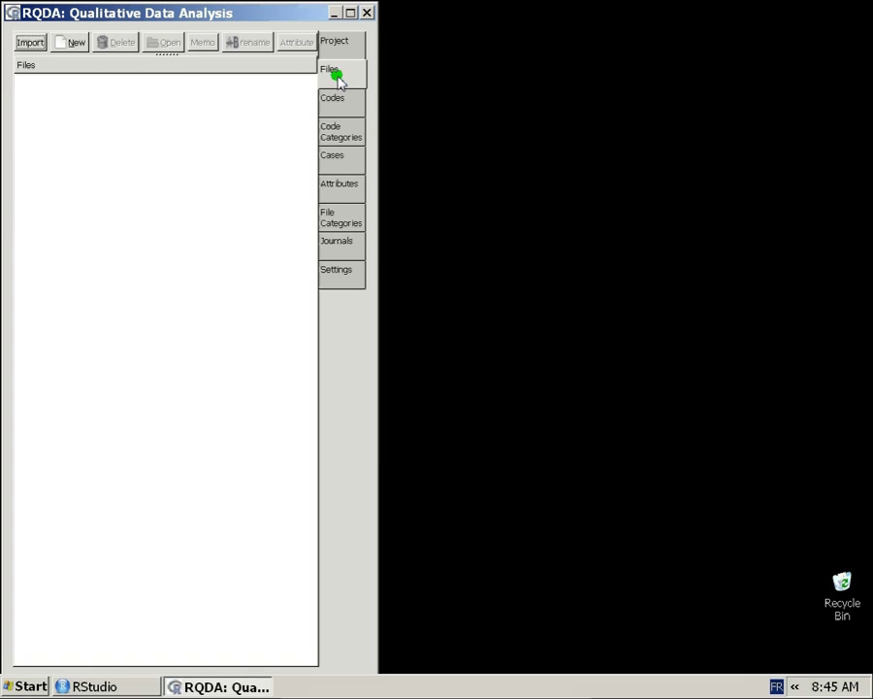
Import the text file Int1.txt from the Desktop into the project.
{"action": "left_click", "coordinate": [31, 43]}
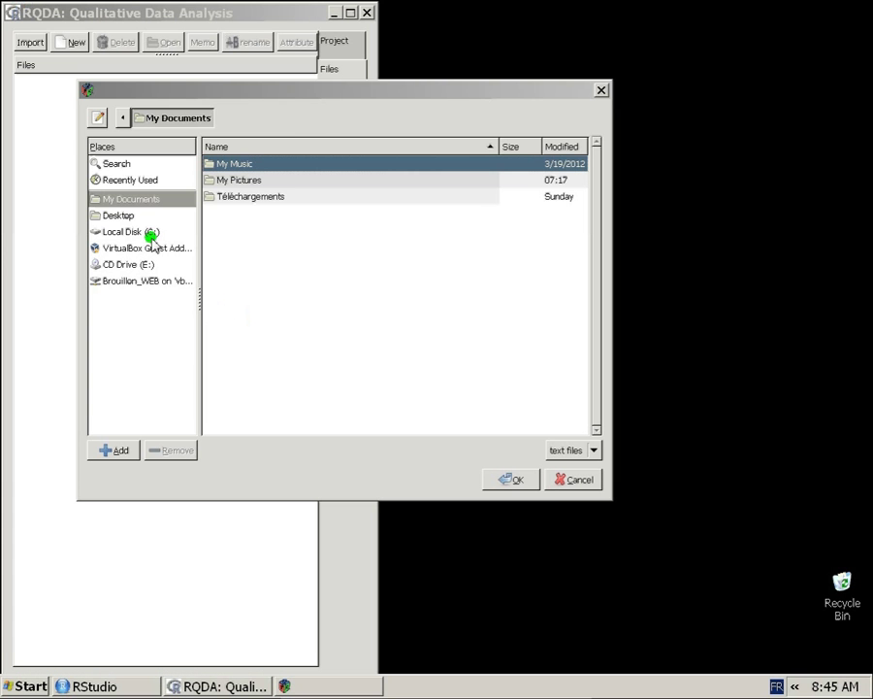
{"action": "left_click", "coordinate": [146, 215]}
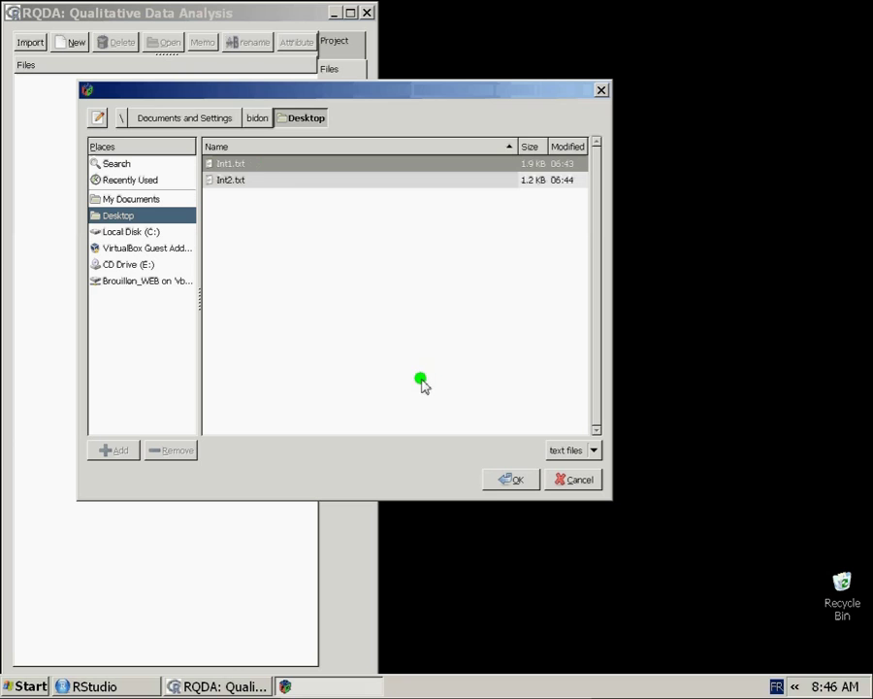
{"action": "left_click", "coordinate": [494, 486]}
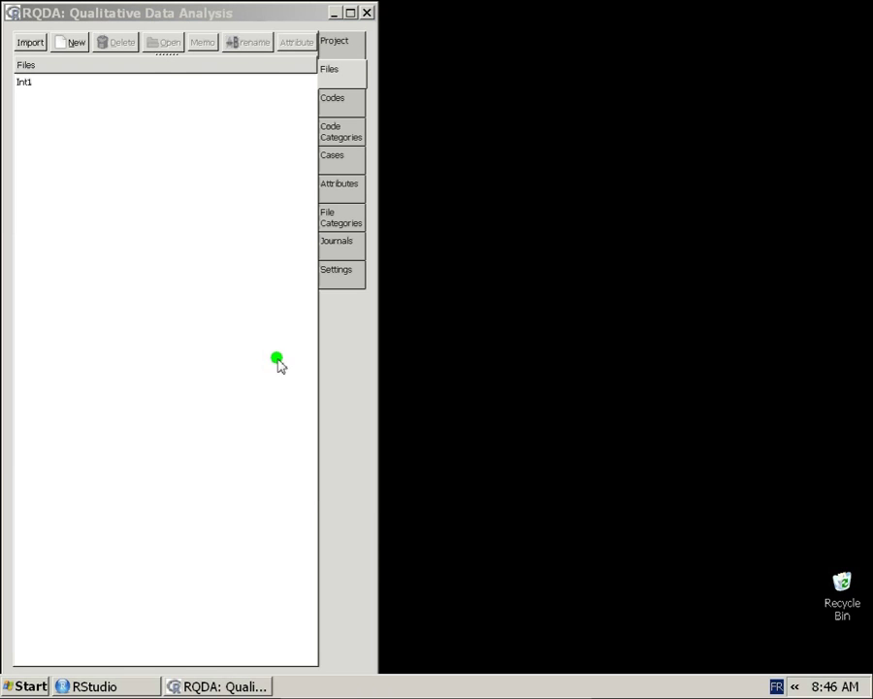
Move the RQDA window toward the middle of the desktop and view the imported Int1 file's text, closing it when done.
{"action": "left_click", "coordinate": [133, 189]}
{"action": "left_click_drag", "start_coordinate": [135, 14], "coordinate": [411, 51]}
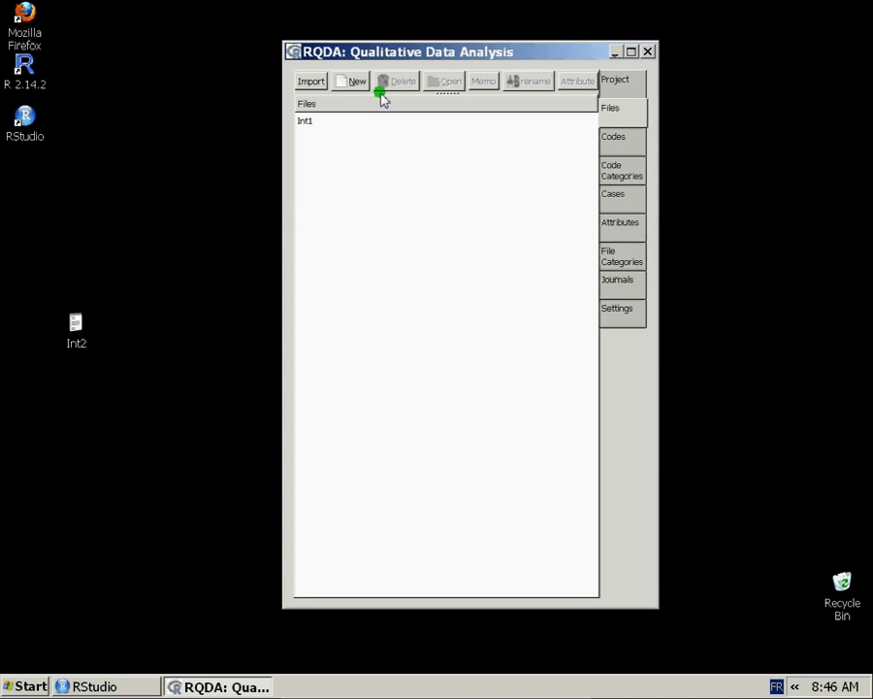
{"action": "left_click", "coordinate": [338, 124]}
{"action": "double_click", "coordinate": [338, 123]}
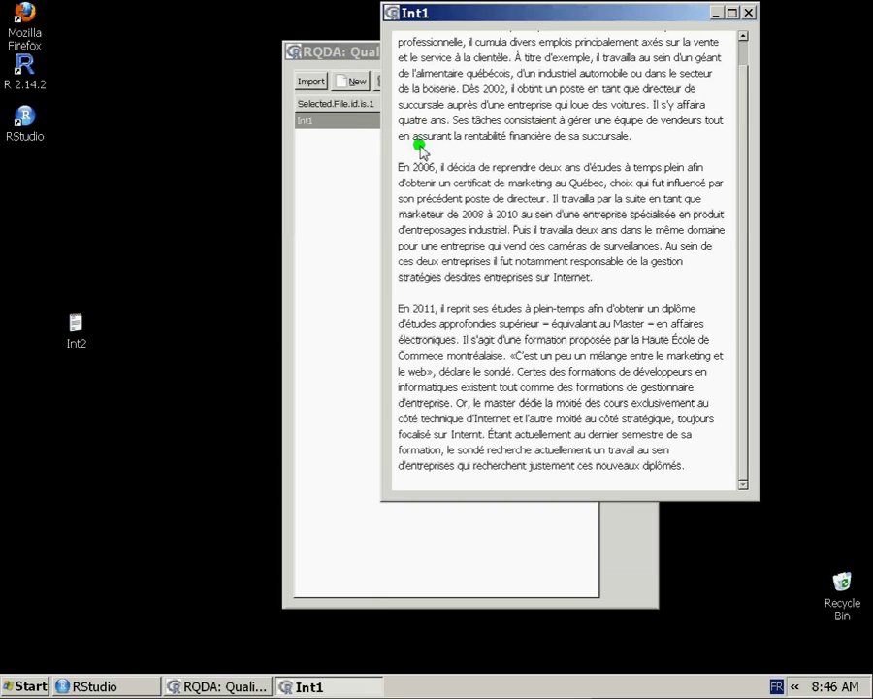
{"action": "scroll", "coordinate": [537, 107], "scroll_direction": "up", "scroll_amount": 1}
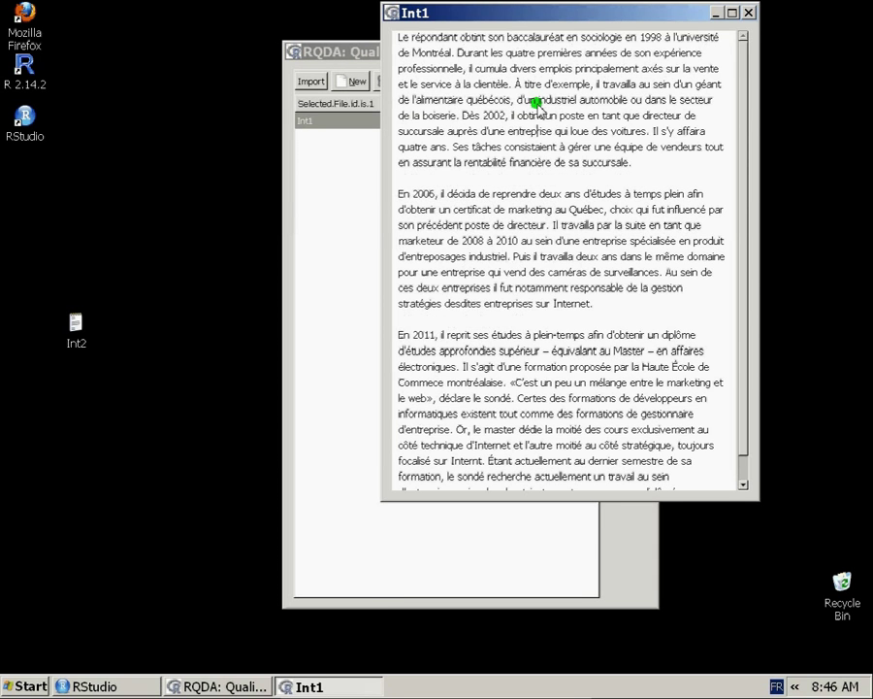
{"action": "left_click", "coordinate": [749, 13]}
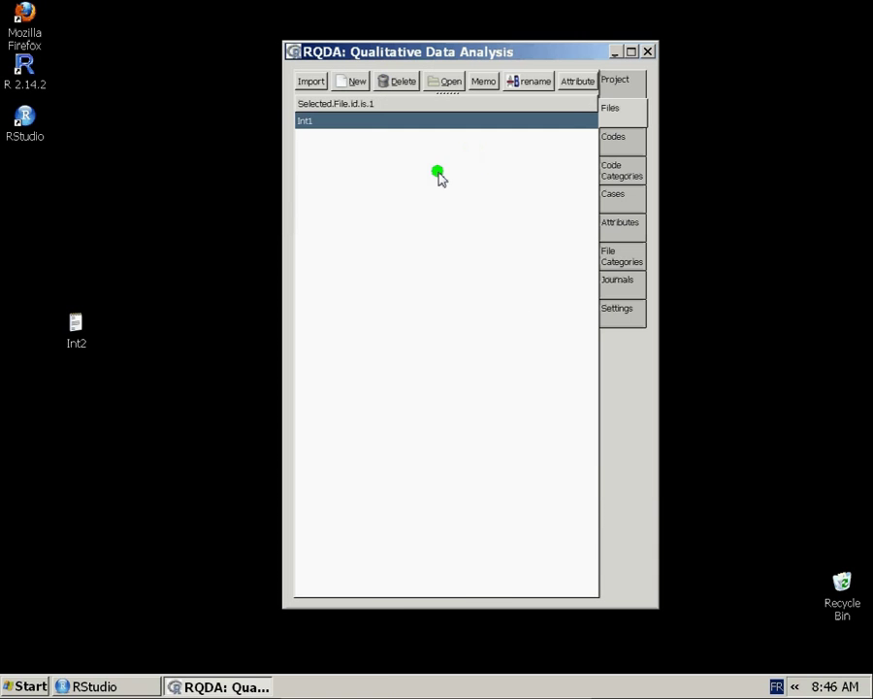
Close the current project and reopen ResauxSociaux.rqda from My Documents.
{"action": "left_click_drag", "start_coordinate": [404, 62], "coordinate": [446, 64]}
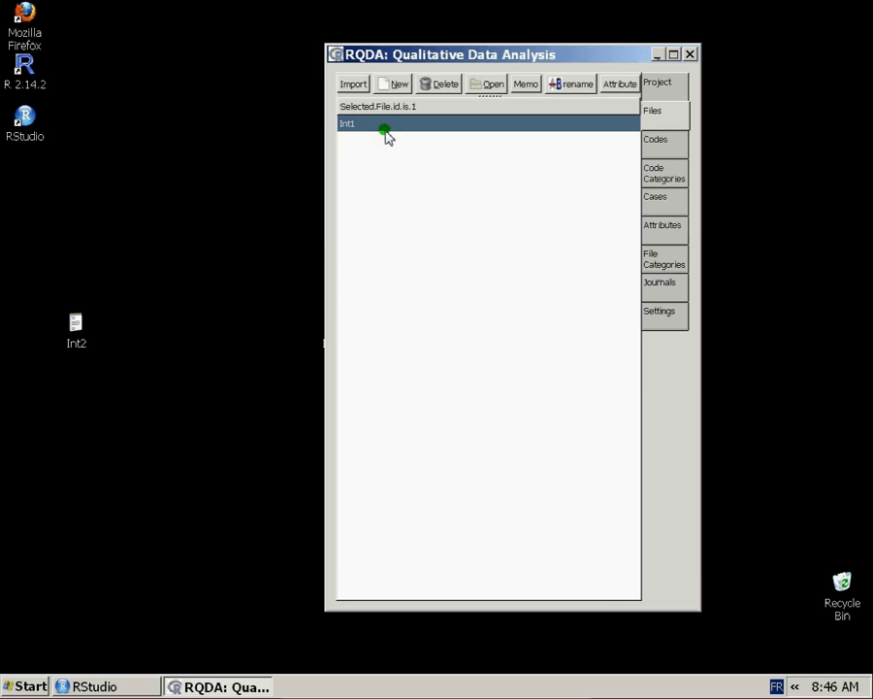
{"action": "left_click", "coordinate": [650, 87]}
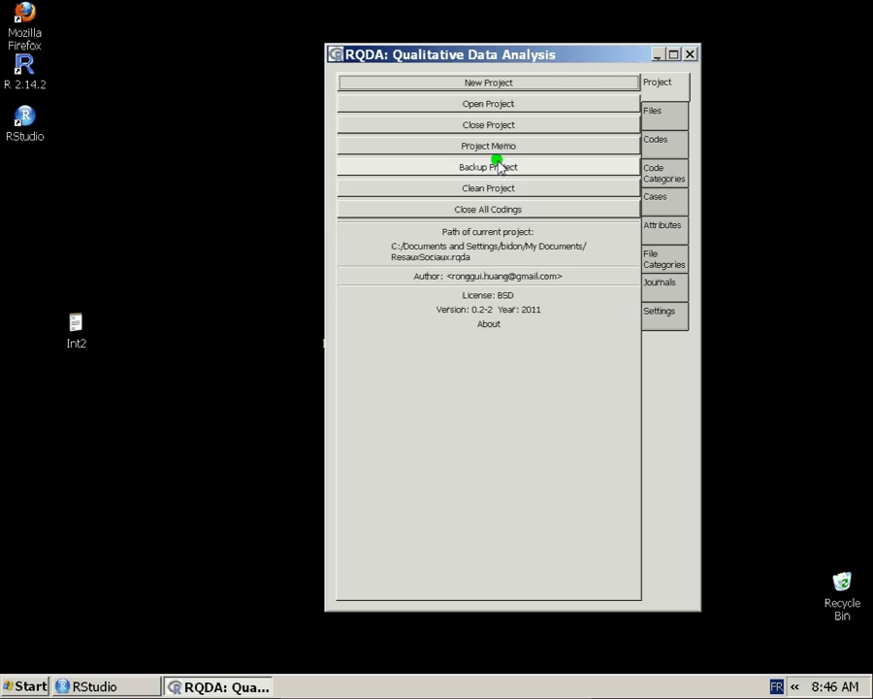
{"action": "left_click", "coordinate": [495, 128]}
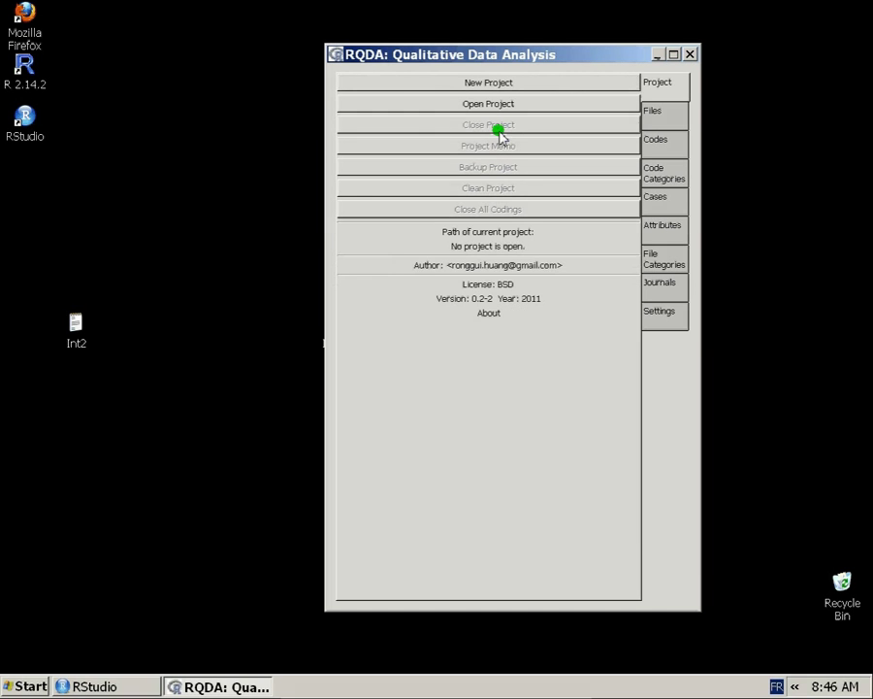
{"action": "left_click", "coordinate": [493, 105]}
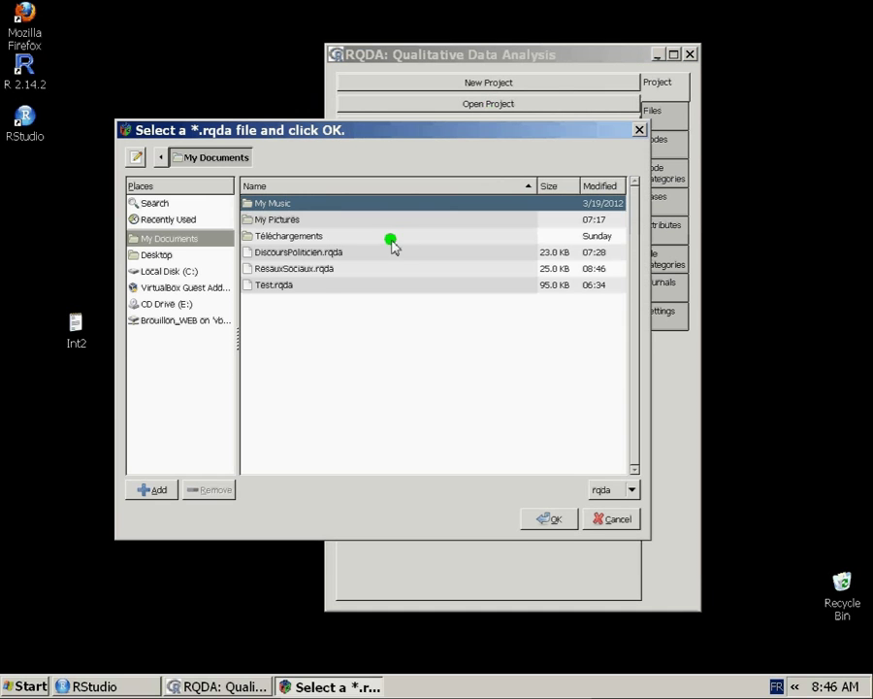
{"action": "double_click", "coordinate": [324, 276]}
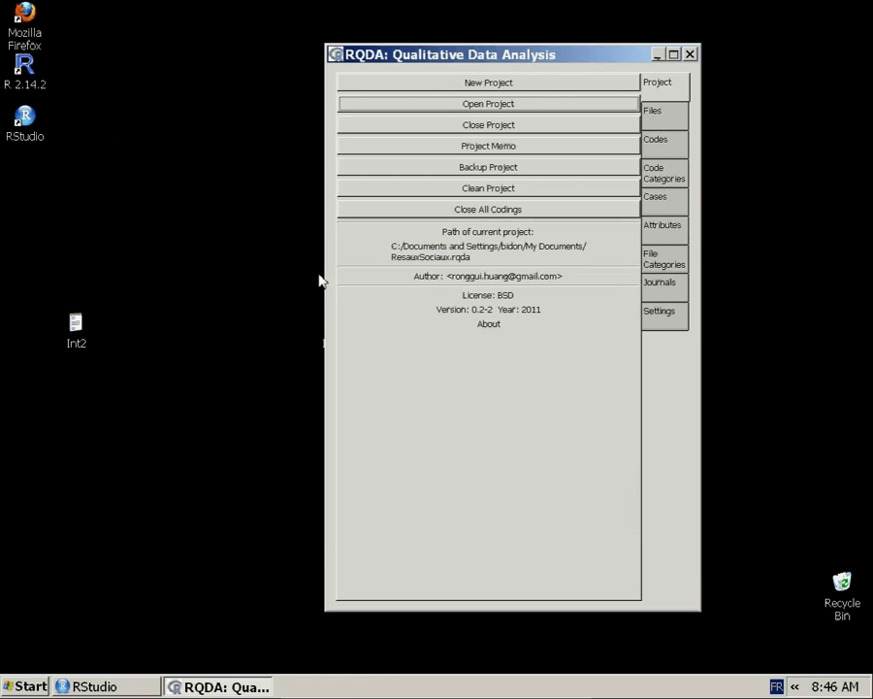
Check that Int1 is still in the reopened project by viewing its text, and close the file.
{"action": "left_click", "coordinate": [656, 112]}
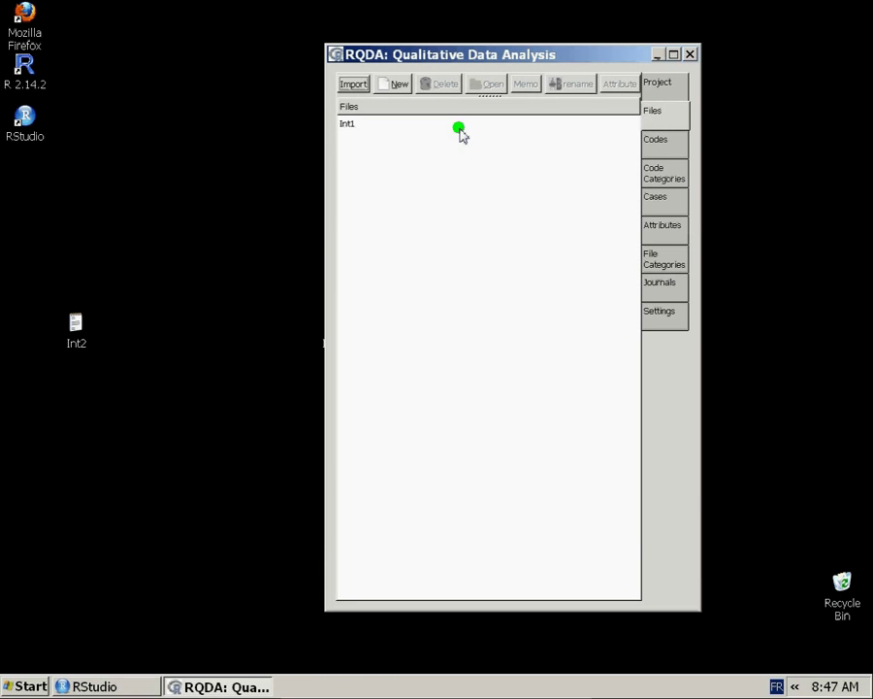
{"action": "left_click", "coordinate": [460, 127]}
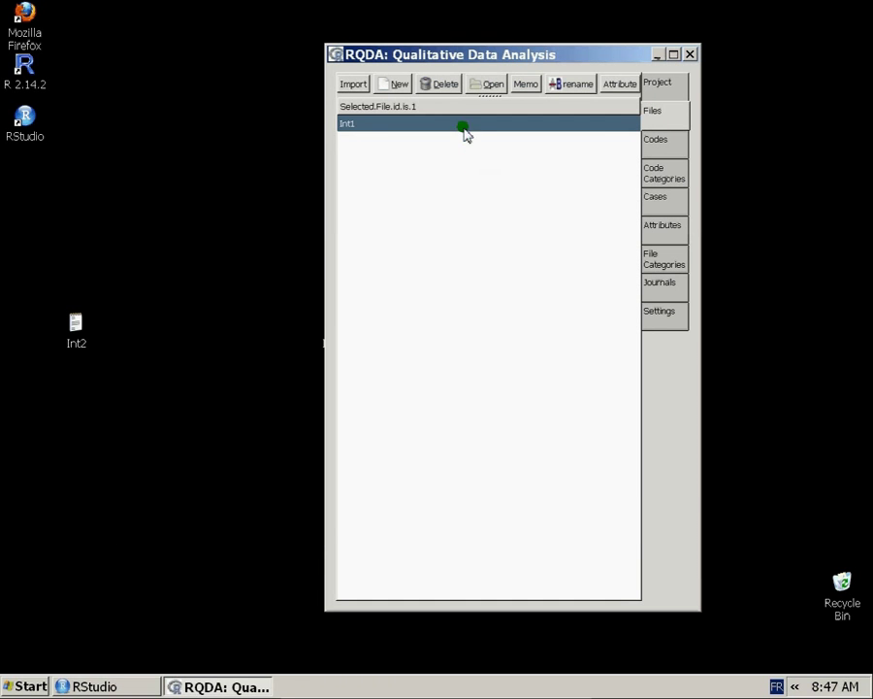
{"action": "double_click", "coordinate": [464, 133]}
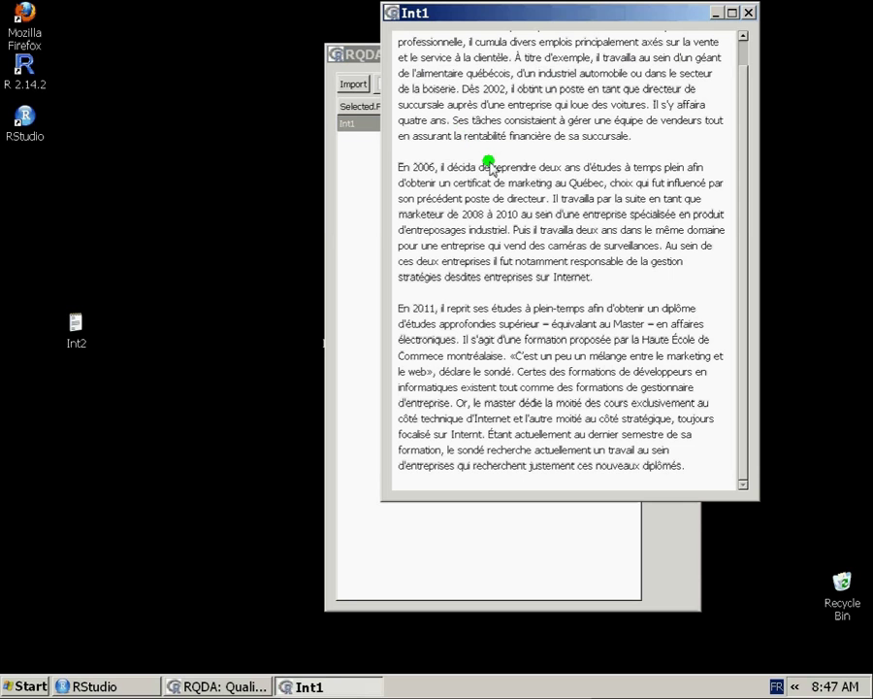
{"action": "left_click", "coordinate": [749, 13]}
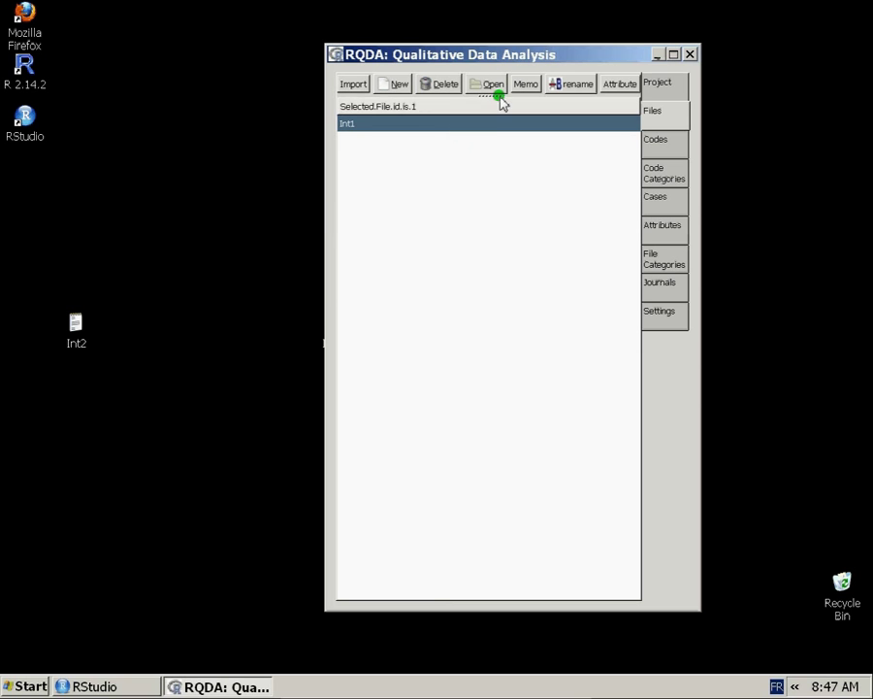
Recheck the project's file list and close the ResauxSociaux project.
{"action": "left_click", "coordinate": [651, 87]}
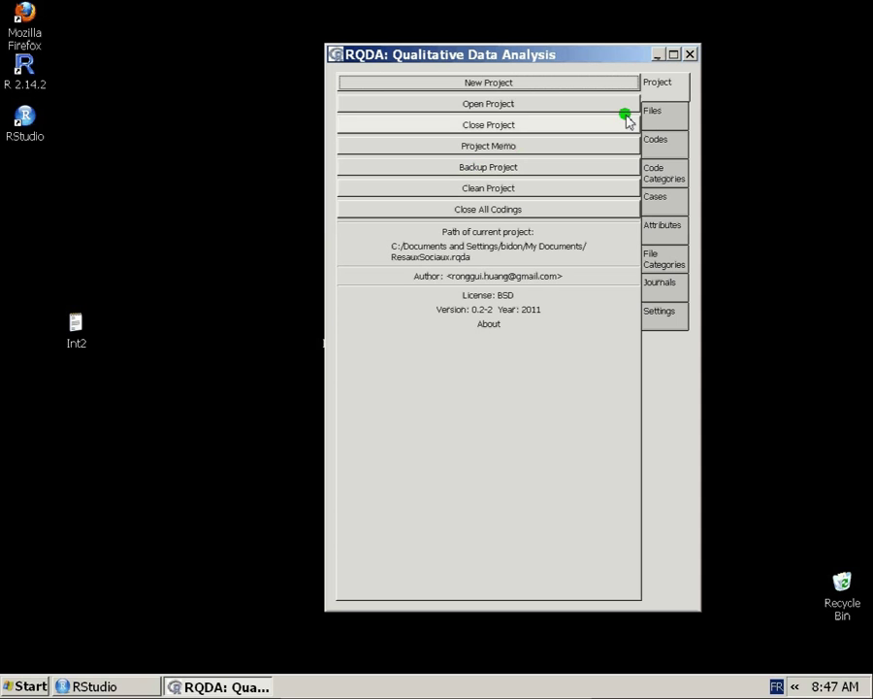
{"action": "left_click", "coordinate": [666, 117]}
{"action": "left_click", "coordinate": [445, 126]}
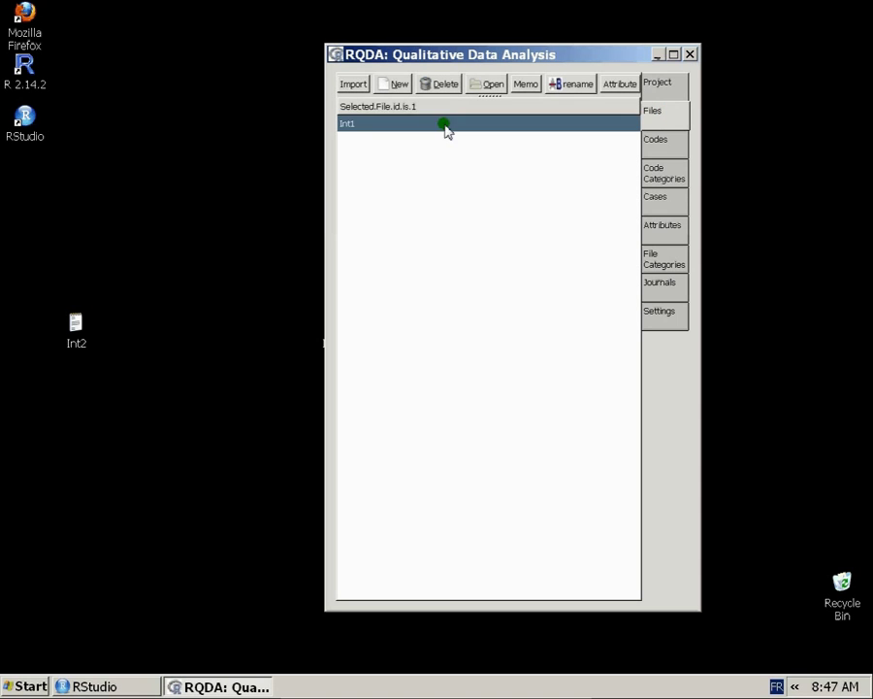
{"action": "left_click", "coordinate": [674, 89]}
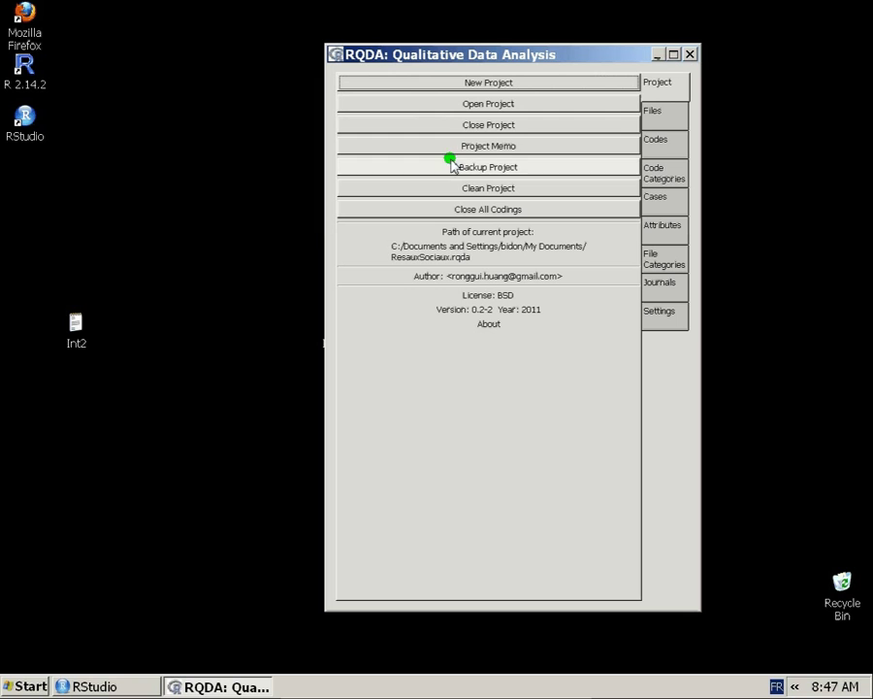
{"action": "left_click", "coordinate": [452, 128]}
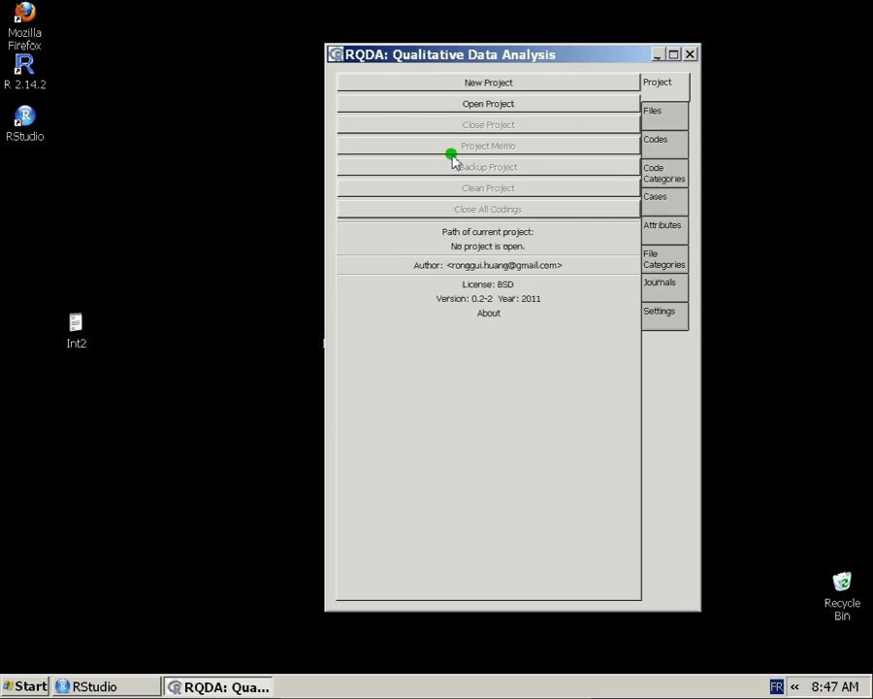
Open the ResauxSociaux.rqda project from My Documents.
{"action": "left_click", "coordinate": [456, 105]}
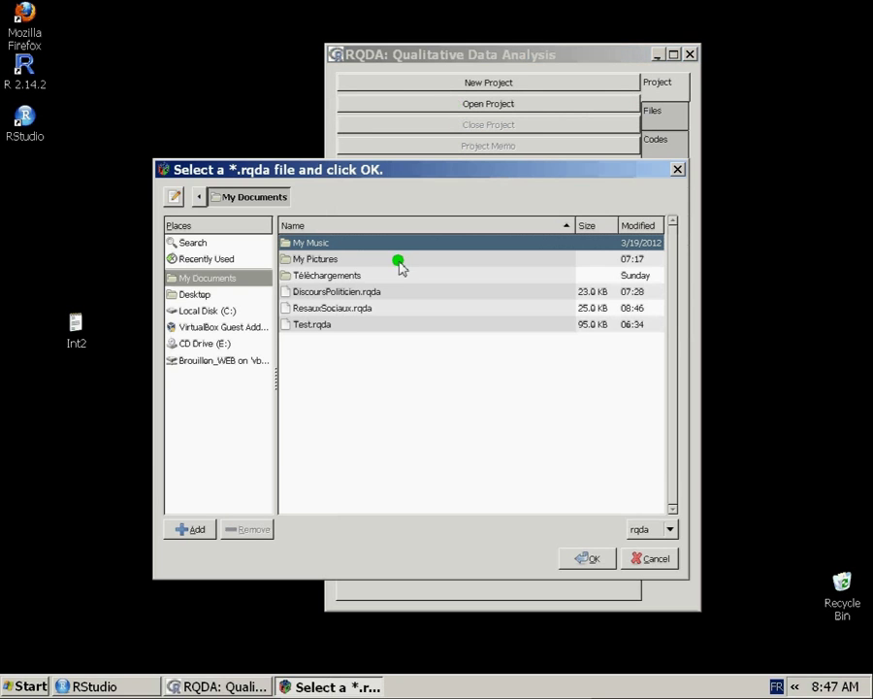
{"action": "left_click", "coordinate": [370, 312]}
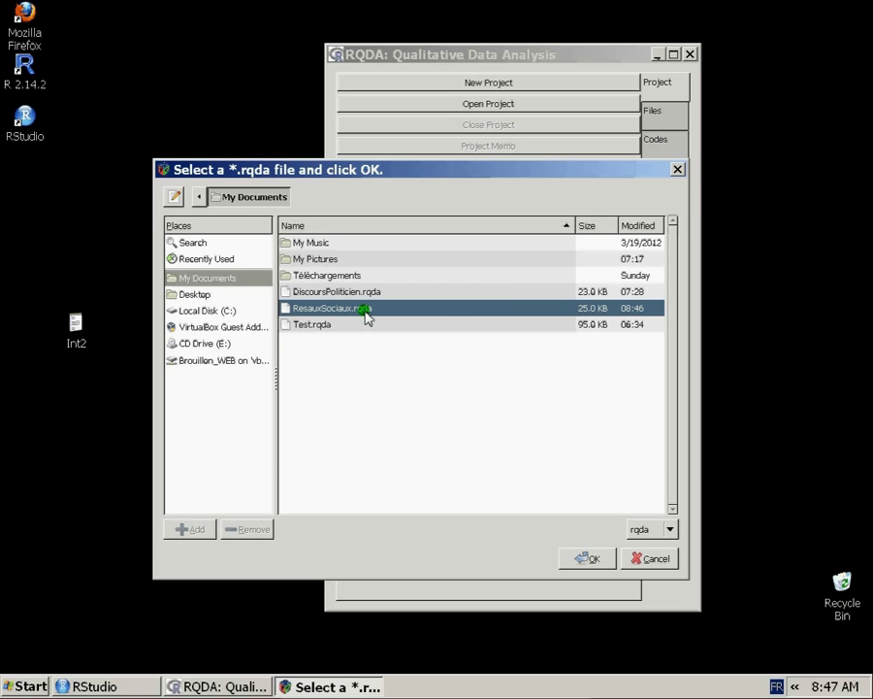
{"action": "key", "text": "Return"}
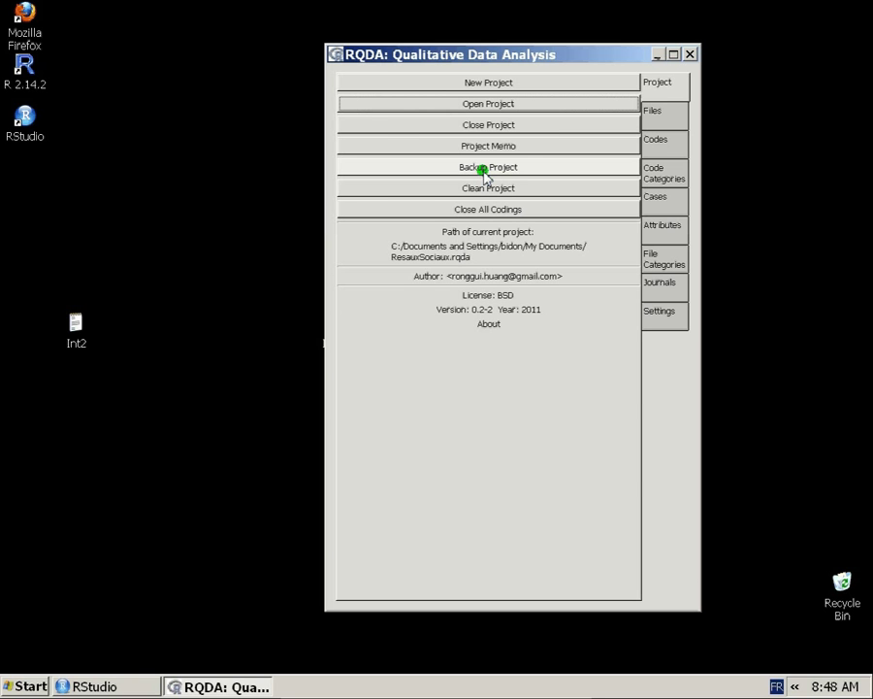
Back up the ResauxSociaux project and dismiss the resulting message.
{"action": "left_click", "coordinate": [552, 171]}
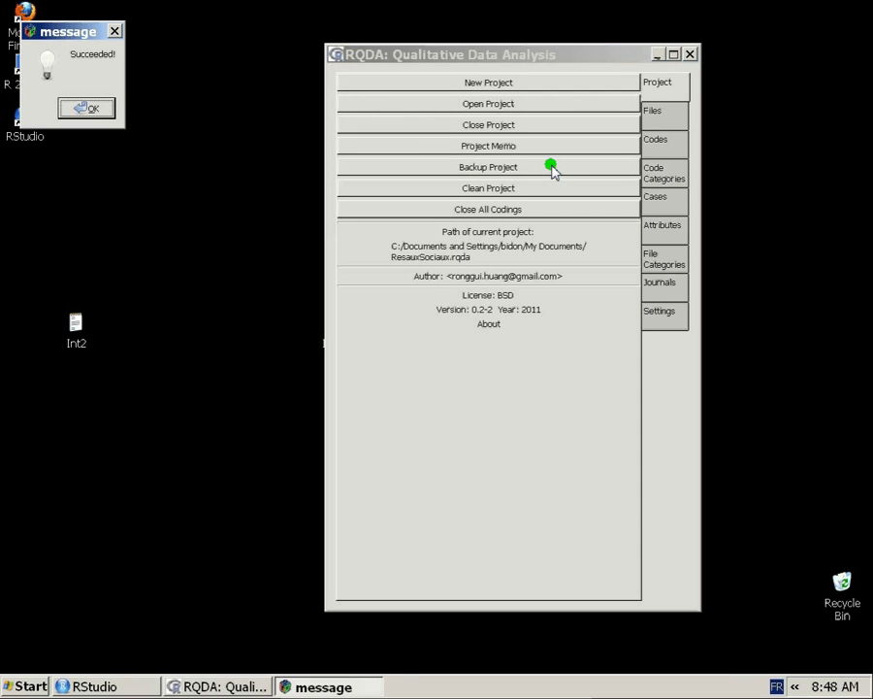
{"action": "left_click_drag", "start_coordinate": [56, 32], "coordinate": [338, 239]}
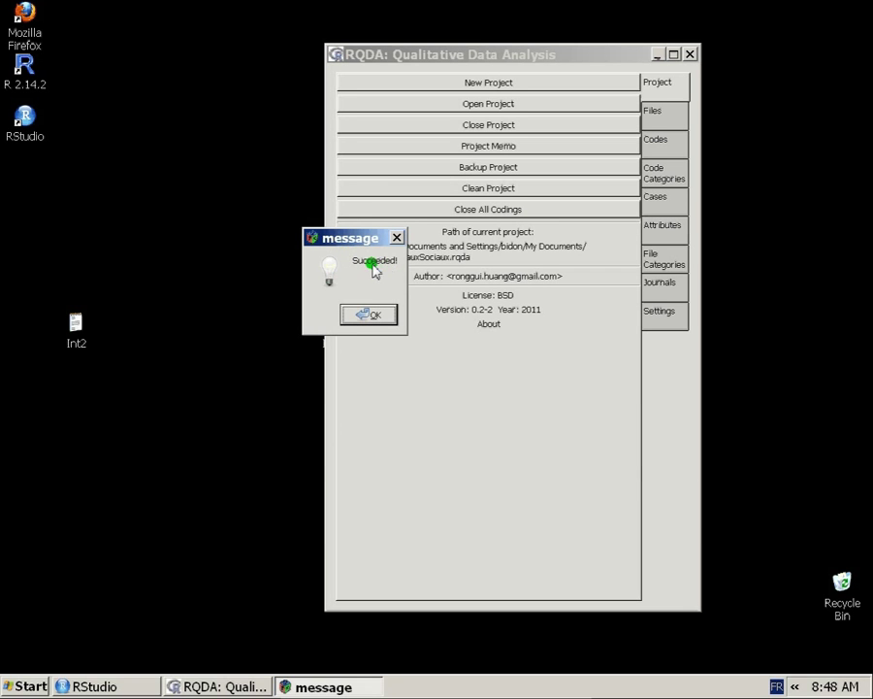
{"action": "left_click_drag", "start_coordinate": [358, 262], "coordinate": [399, 260]}
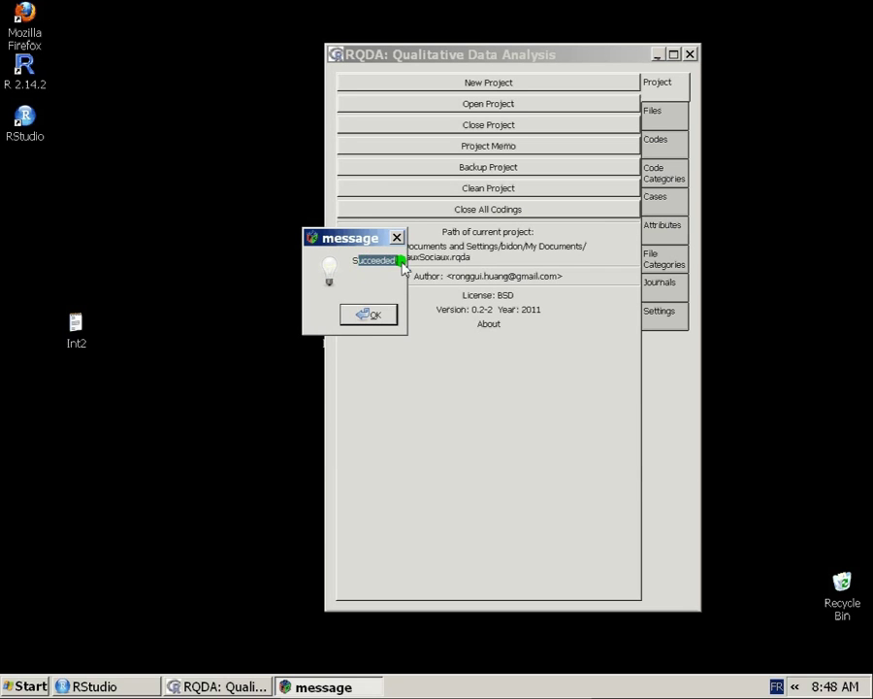
{"action": "left_click", "coordinate": [356, 325]}
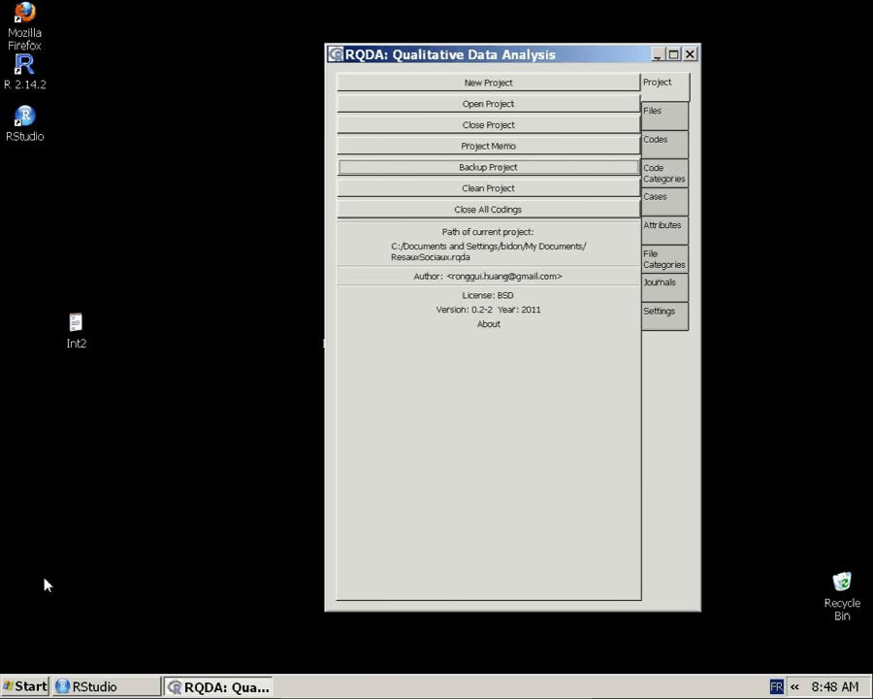
Switch to Windows Explorer, open My Documents, widen the Name column to show full file names, and compare the ResauxSociaux backup with the original.
{"action": "mouse_move", "coordinate": [425, 320]}
{"action": "left_mouse_down"}
{"action": "mouse_move", "coordinate": [474, 243]}
{"action": "mouse_move", "coordinate": [489, 258]}
{"action": "mouse_move", "coordinate": [409, 250]}
{"action": "mouse_move", "coordinate": [453, 274]}
{"action": "mouse_move", "coordinate": [409, 253]}
{"action": "mouse_move", "coordinate": [458, 262]}
{"action": "mouse_move", "coordinate": [388, 259]}
{"action": "mouse_move", "coordinate": [402, 267]}
{"action": "mouse_move", "coordinate": [408, 235]}
{"action": "mouse_move", "coordinate": [521, 250]}
{"action": "mouse_move", "coordinate": [403, 247]}
{"action": "mouse_move", "coordinate": [493, 252]}
{"action": "mouse_move", "coordinate": [455, 244]}
{"action": "mouse_move", "coordinate": [427, 257]}
{"action": "mouse_move", "coordinate": [505, 249]}
{"action": "mouse_move", "coordinate": [416, 254]}
{"action": "mouse_move", "coordinate": [493, 246]}
{"action": "mouse_move", "coordinate": [396, 273]}
{"action": "mouse_move", "coordinate": [201, 458]}
{"action": "left_mouse_up"}
{"action": "left_click", "coordinate": [24, 686]}
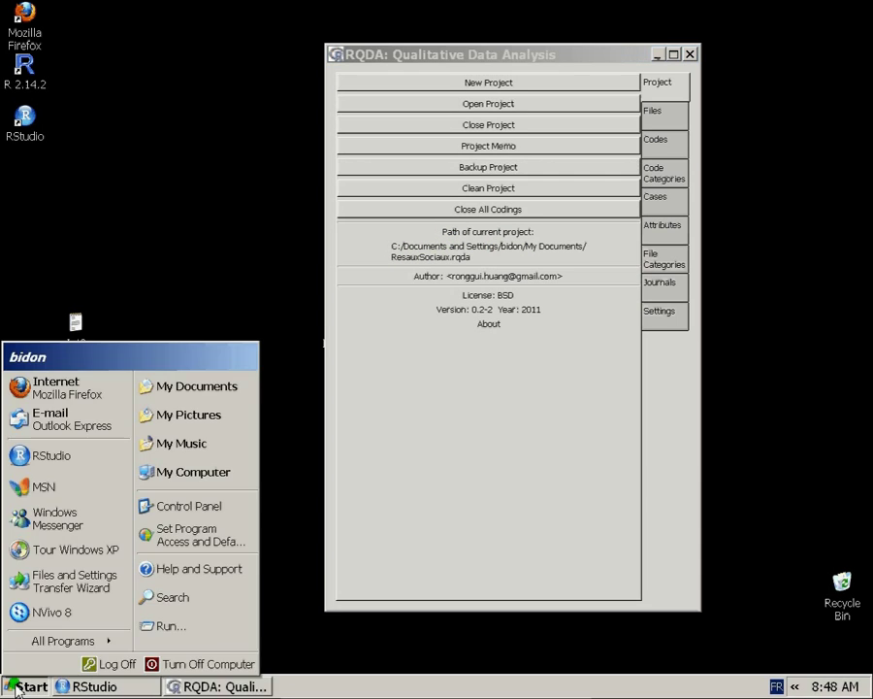
{"action": "left_click", "coordinate": [194, 388]}
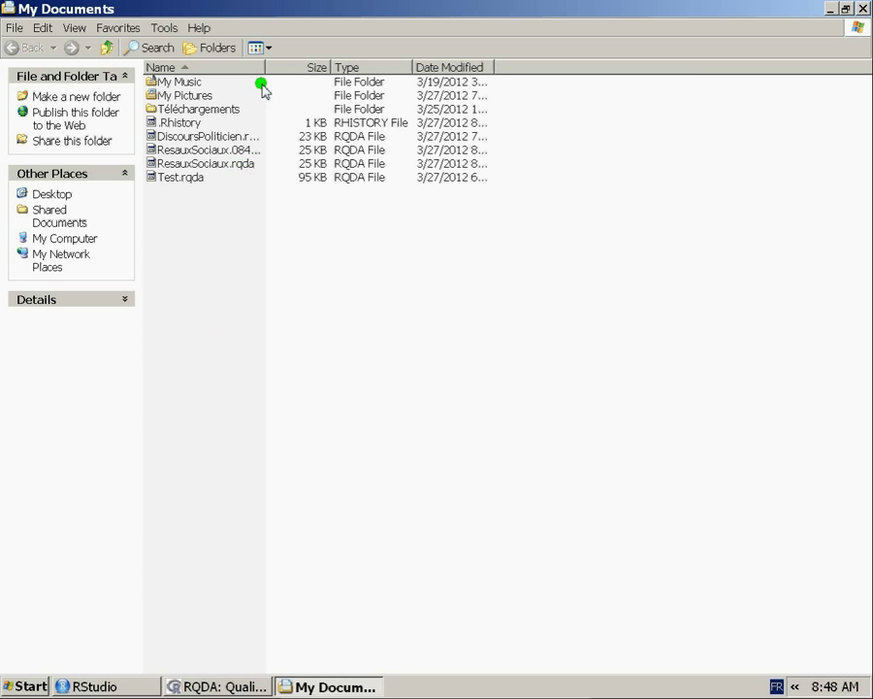
{"action": "left_click_drag", "start_coordinate": [265, 68], "coordinate": [519, 60]}
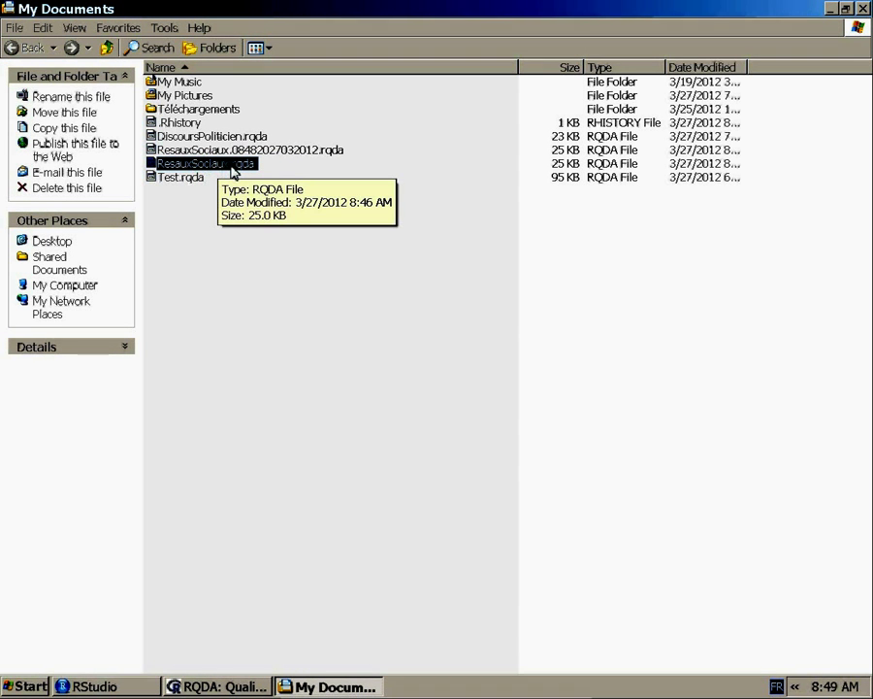
{"action": "left_click", "coordinate": [231, 151]}
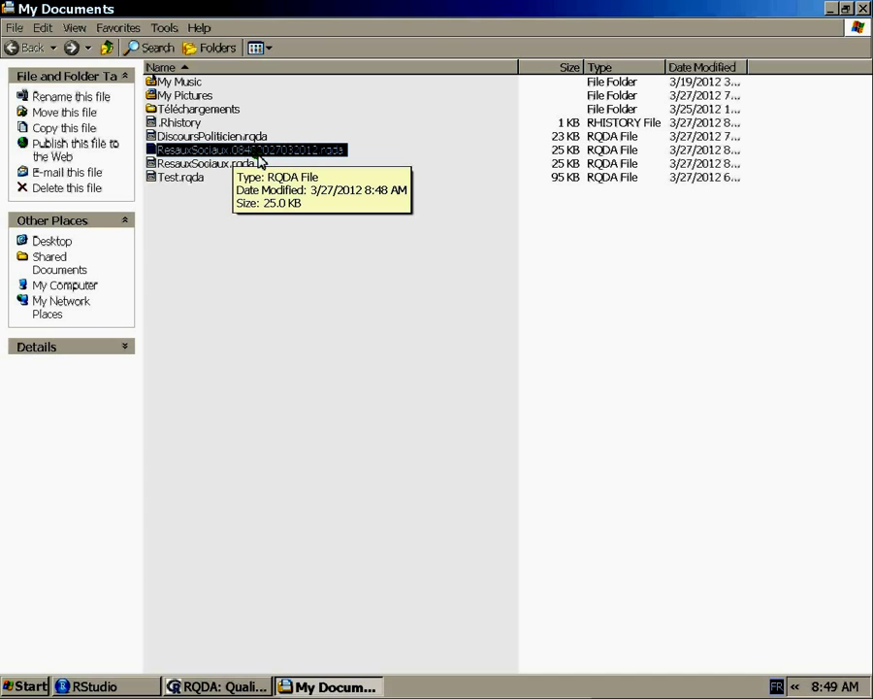
{"action": "double_click", "coordinate": [244, 155]}
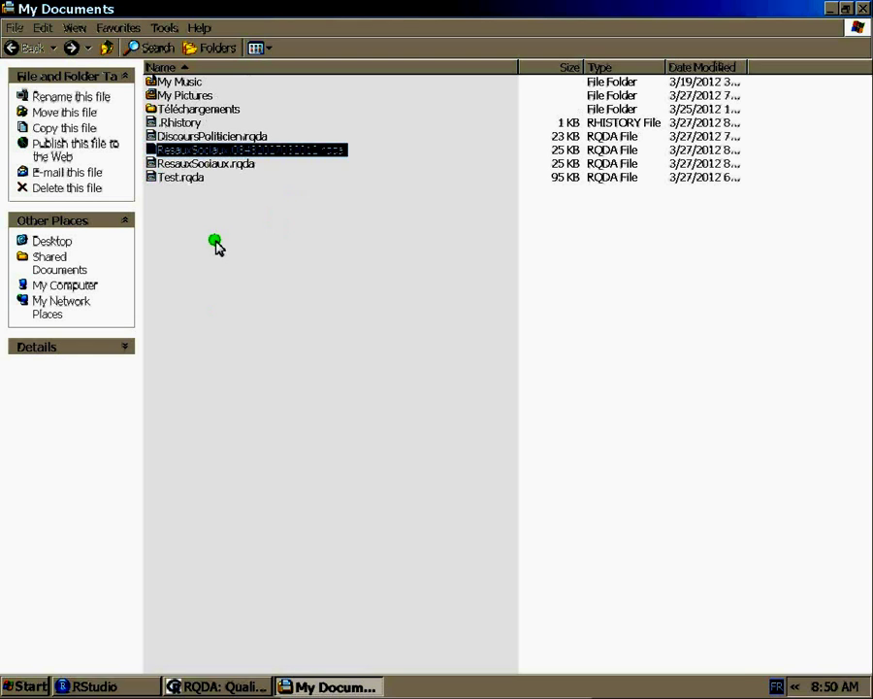
{"action": "left_click", "coordinate": [225, 685]}
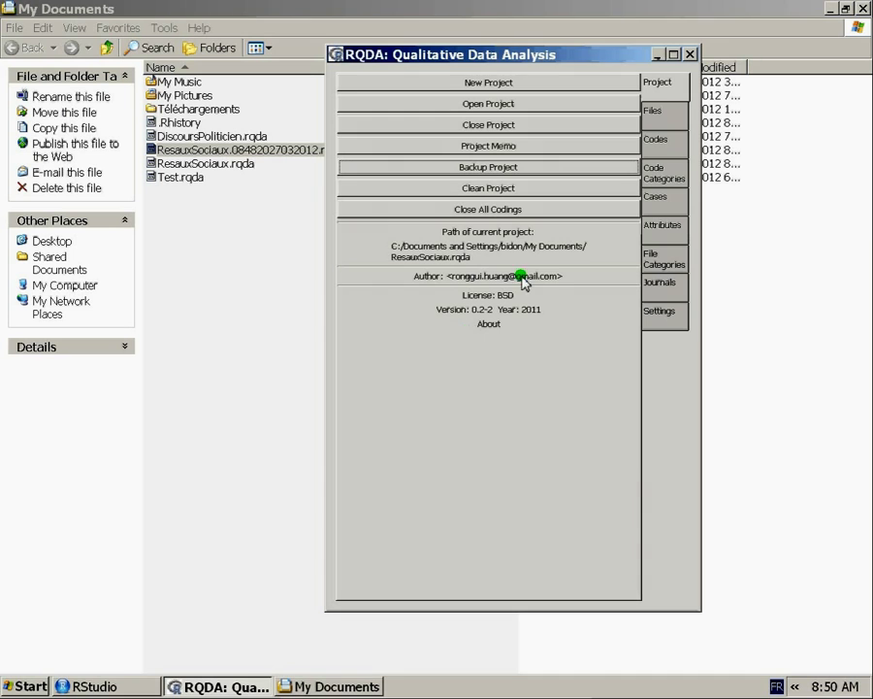
{"action": "left_click", "coordinate": [278, 148]}
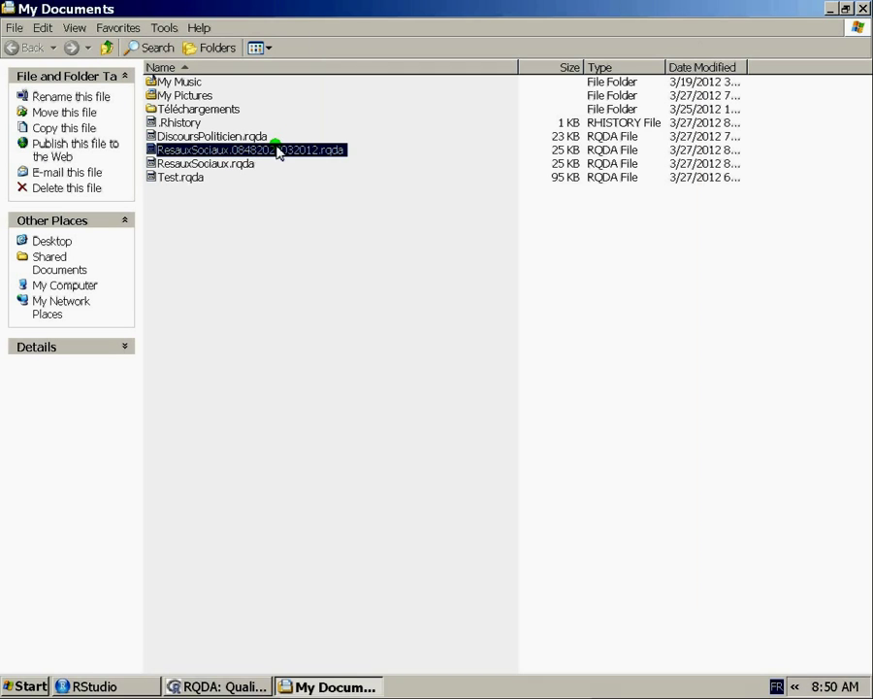
Switch back to RQDA and delete the Int1 file from the ResauxSociaux project, confirming the deletion.
{"action": "key", "text": "alt+Tab"}
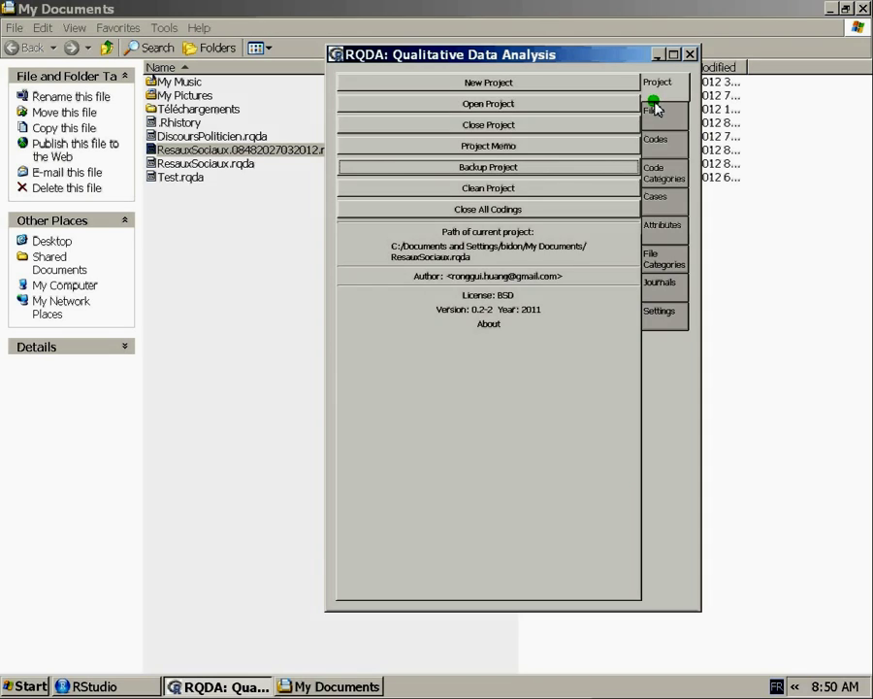
{"action": "left_click", "coordinate": [652, 109]}
{"action": "left_click", "coordinate": [379, 127]}
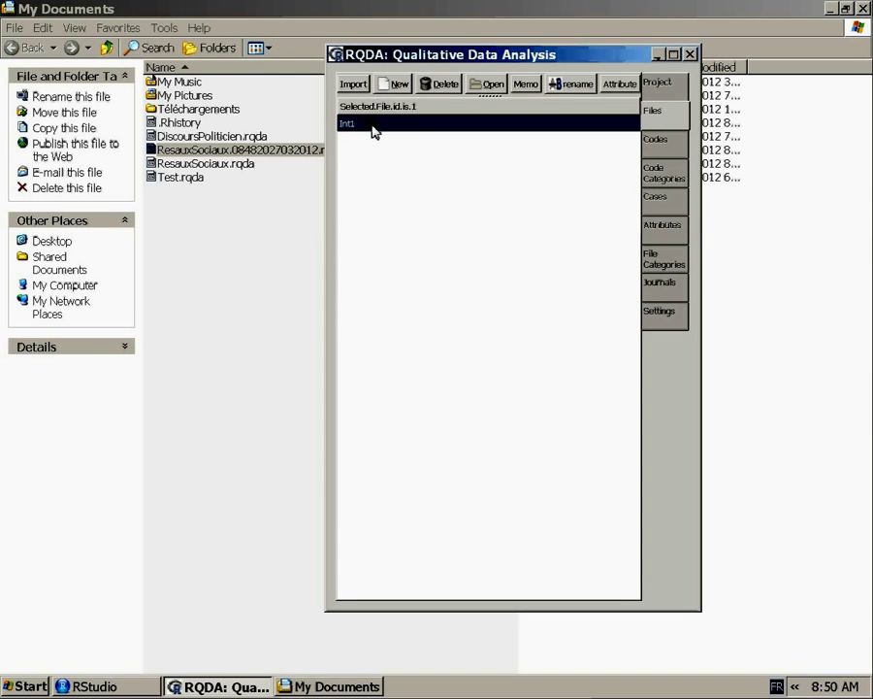
{"action": "left_click", "coordinate": [414, 140]}
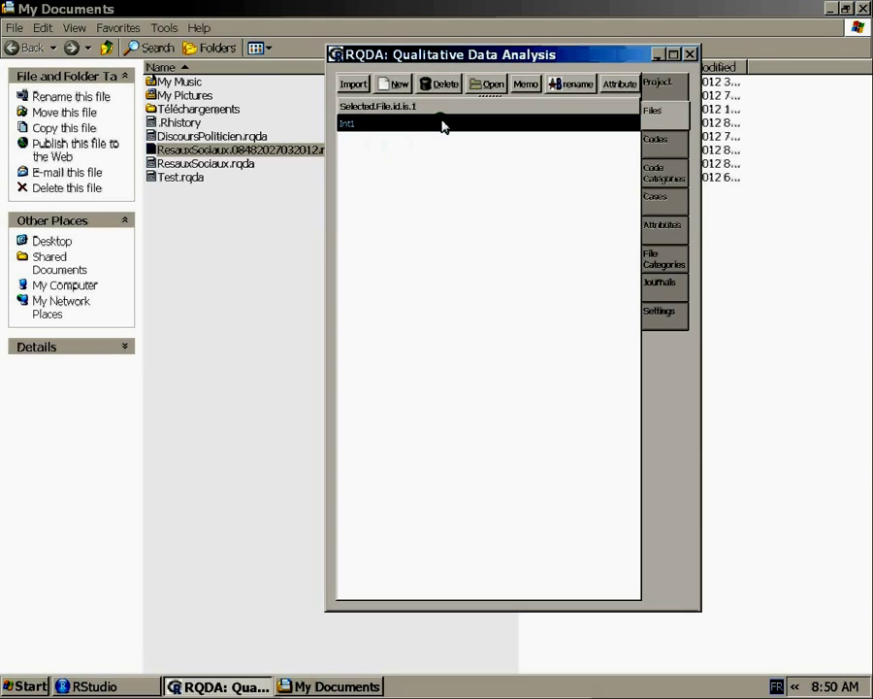
{"action": "left_click", "coordinate": [446, 85]}
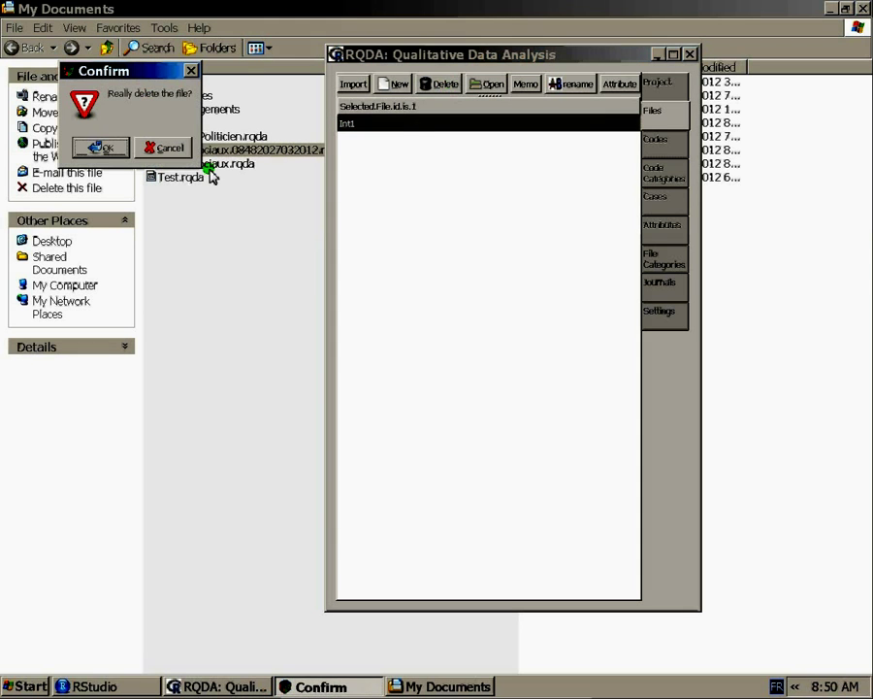
{"action": "left_click", "coordinate": [101, 148]}
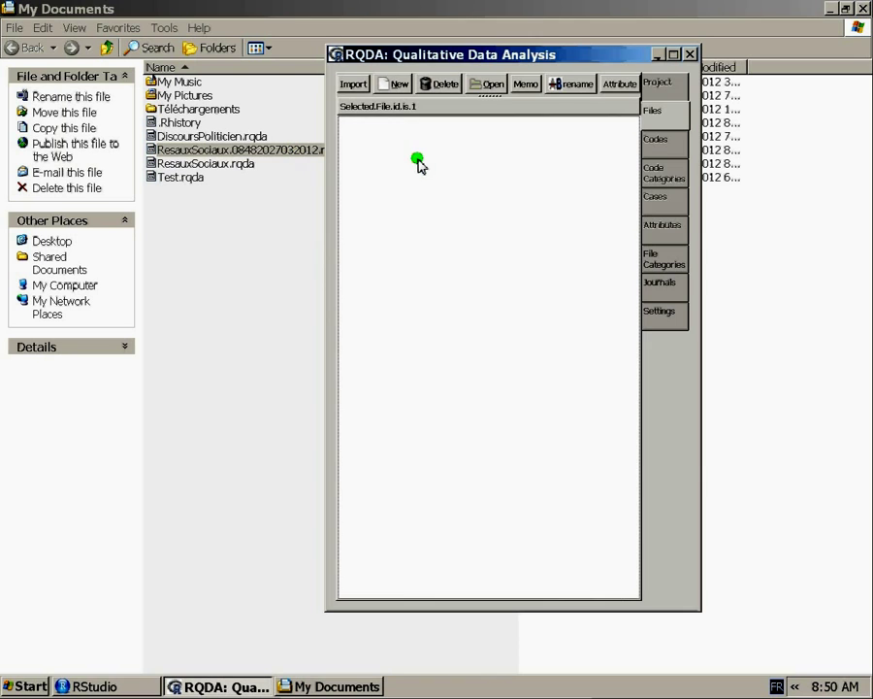
Close the project and reopen the original ResauxSociaux.rqda rather than its timestamped backup.
{"action": "left_click", "coordinate": [653, 87]}
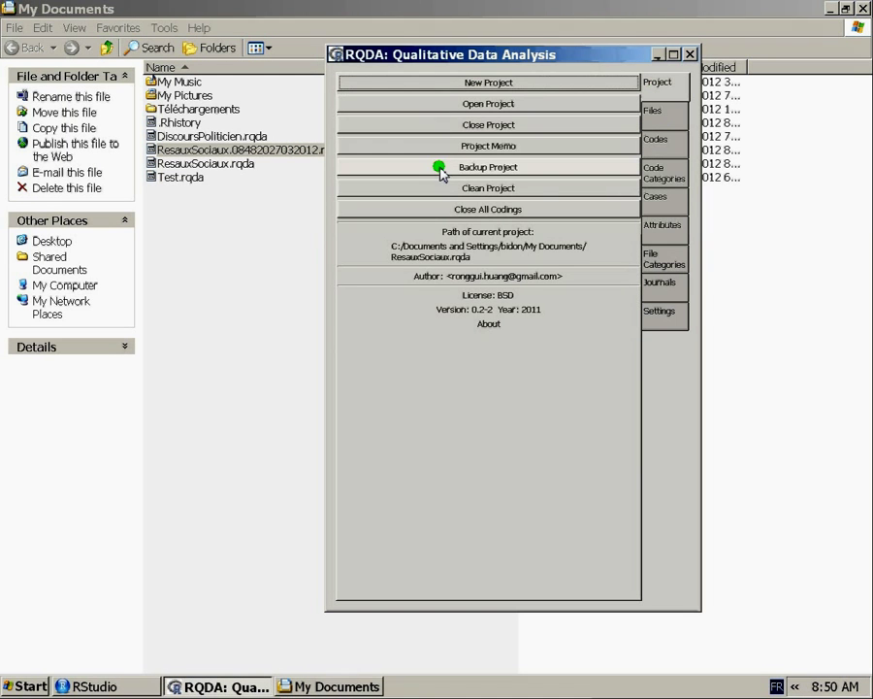
{"action": "left_click", "coordinate": [453, 128]}
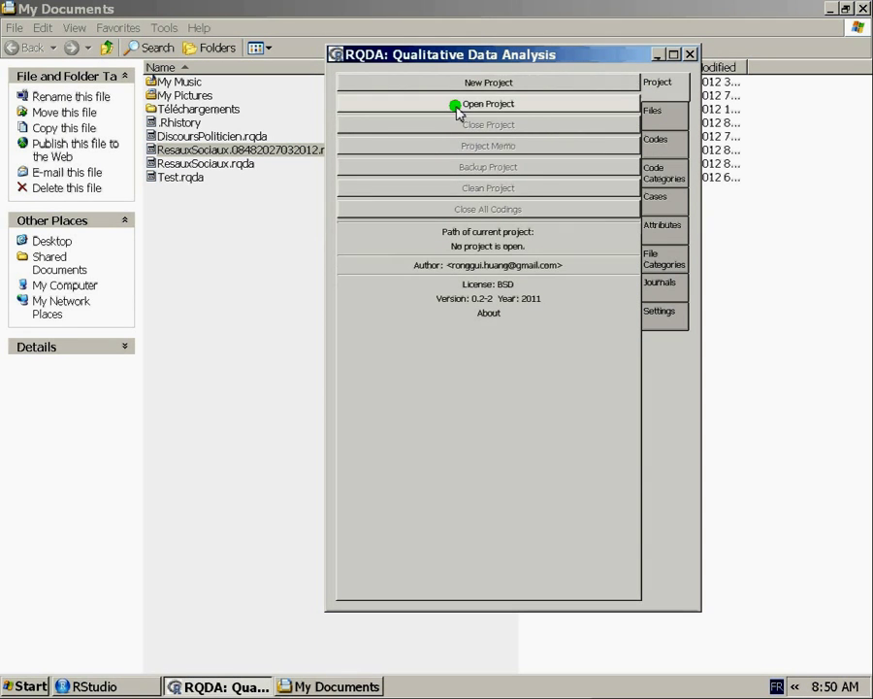
{"action": "left_click", "coordinate": [455, 105]}
{"action": "left_click", "coordinate": [294, 229]}
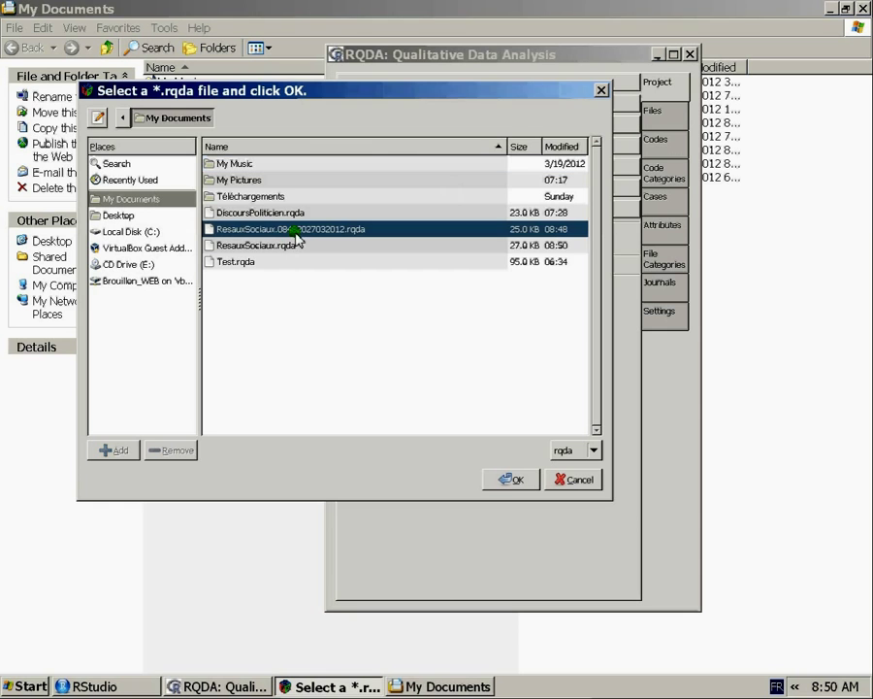
{"action": "left_click", "coordinate": [254, 245]}
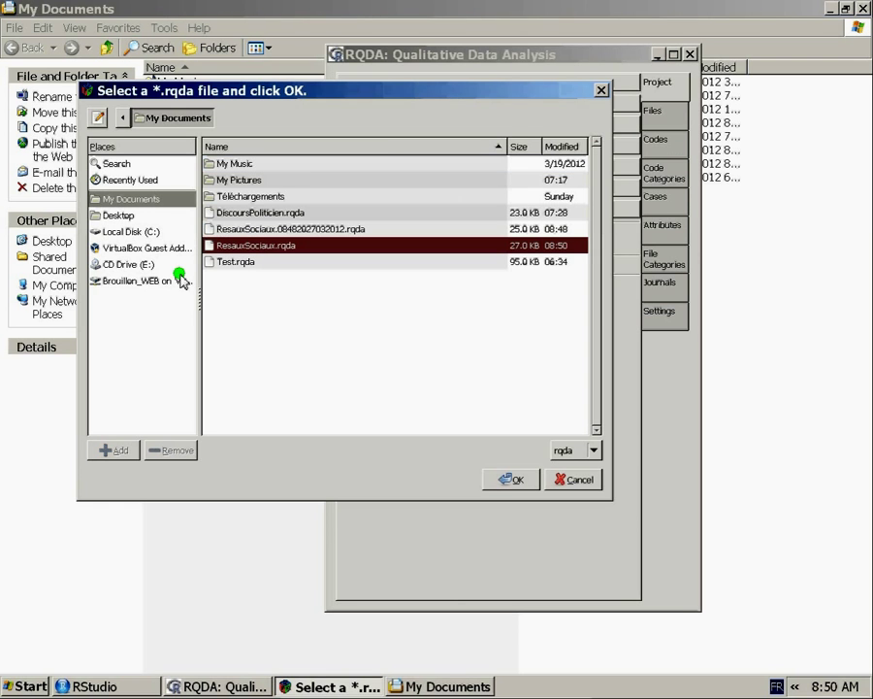
{"action": "double_click", "coordinate": [227, 246]}
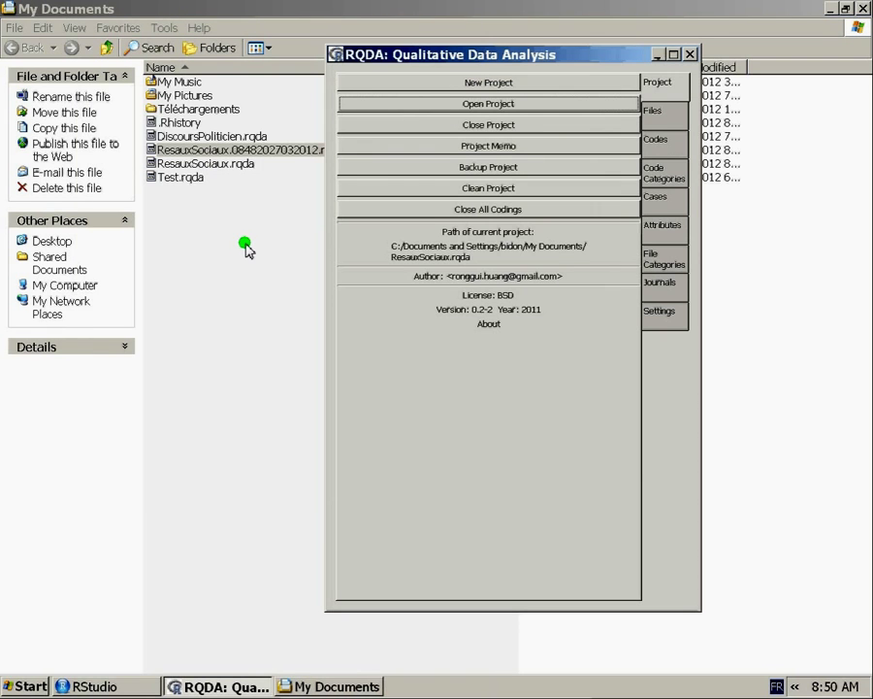